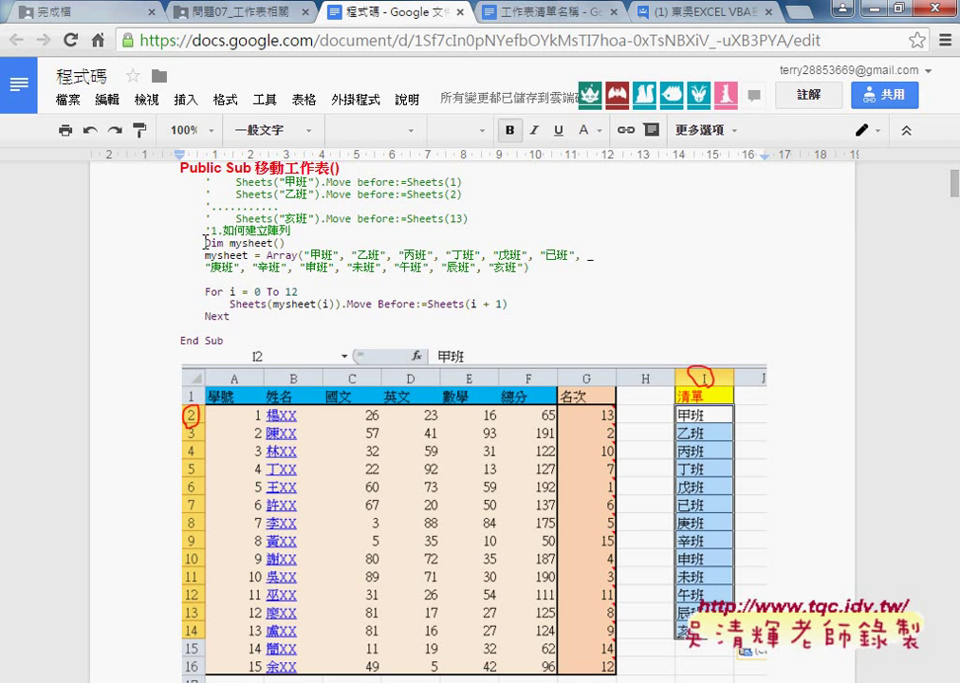
Highlight the Dim mysheet() declaration in the macro notes and scroll through the code.
left_click_drag(205, 243, 290, 242)
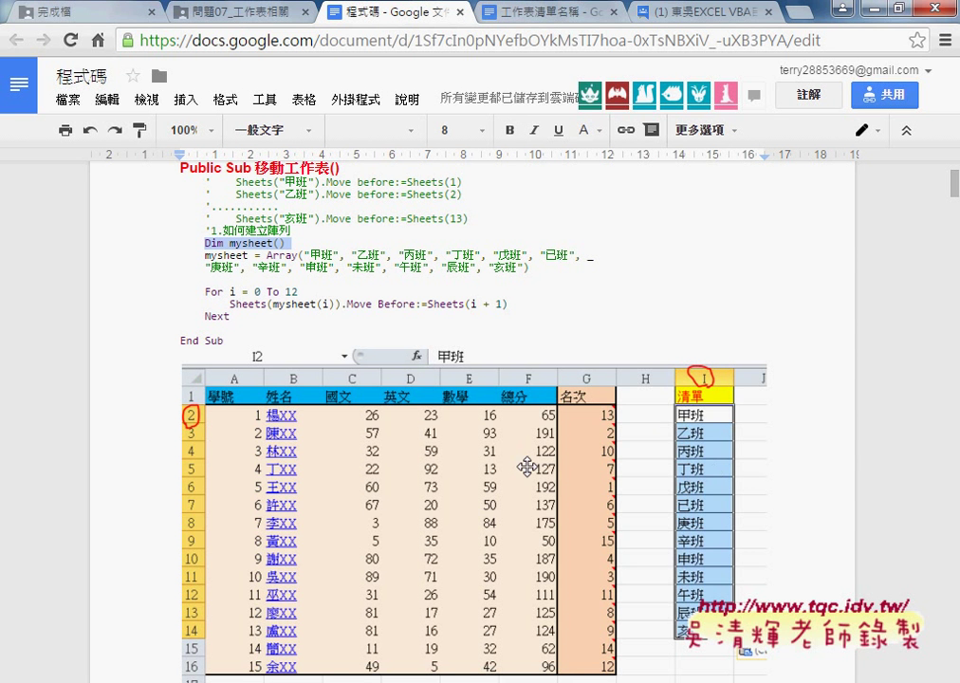
scroll(524, 465, "down", 3)
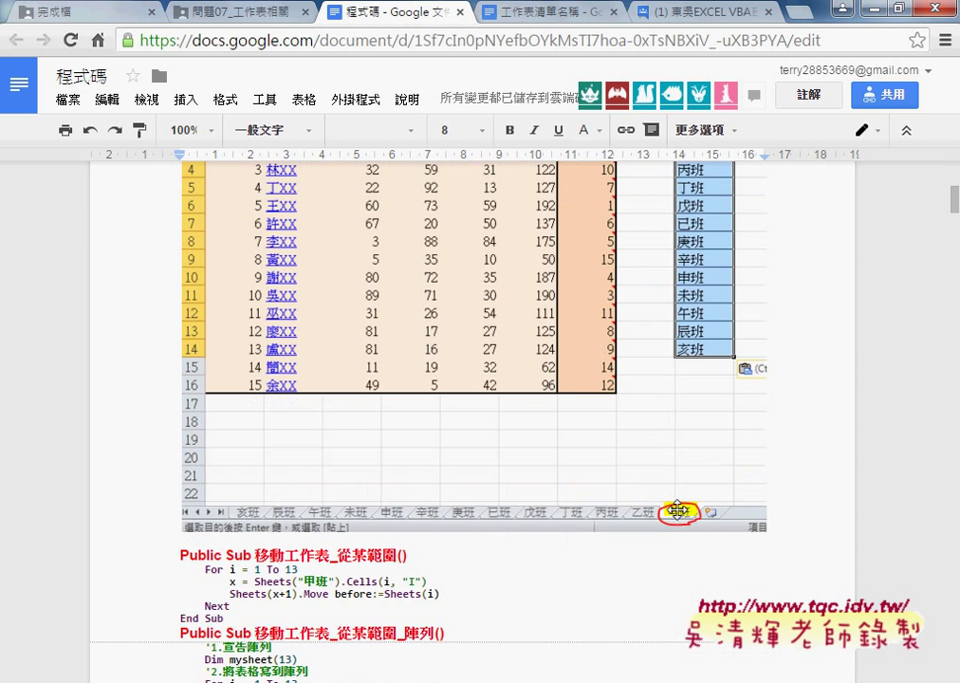
scroll(692, 562, "up", 1)
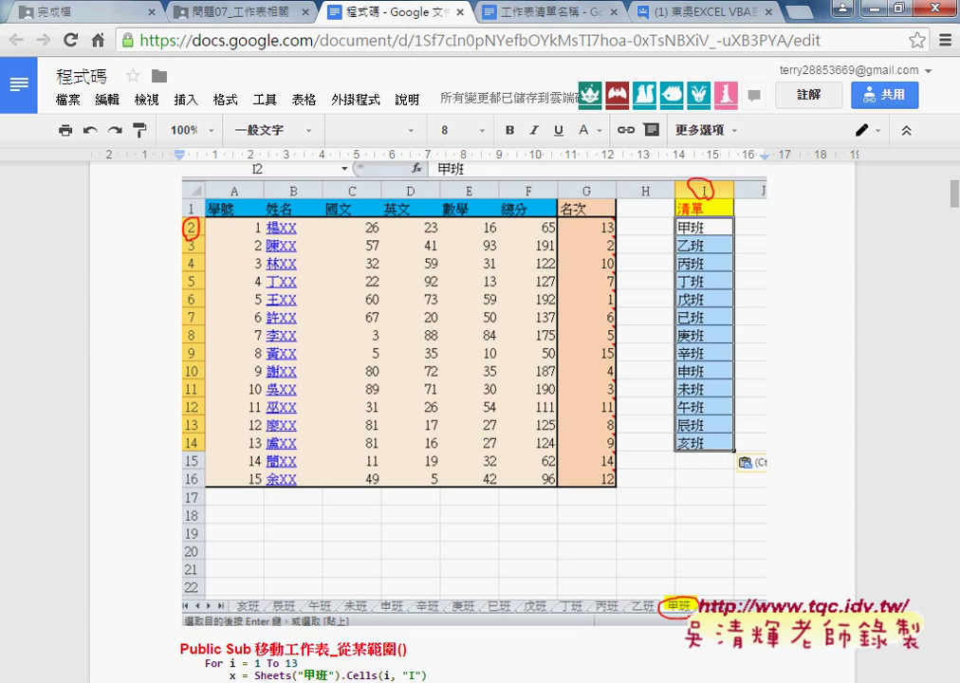
In workbook 問題07, select columns H and I, then class names 甲班 to 亥班 in I2:I14.
left_click(246, 569)
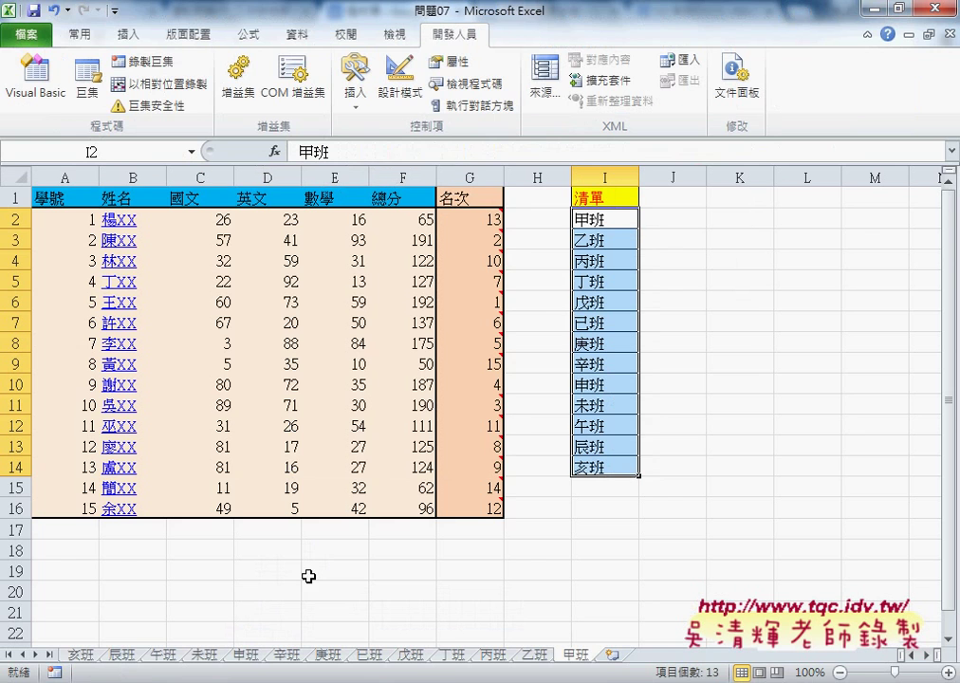
left_click(596, 178)
left_click(522, 177)
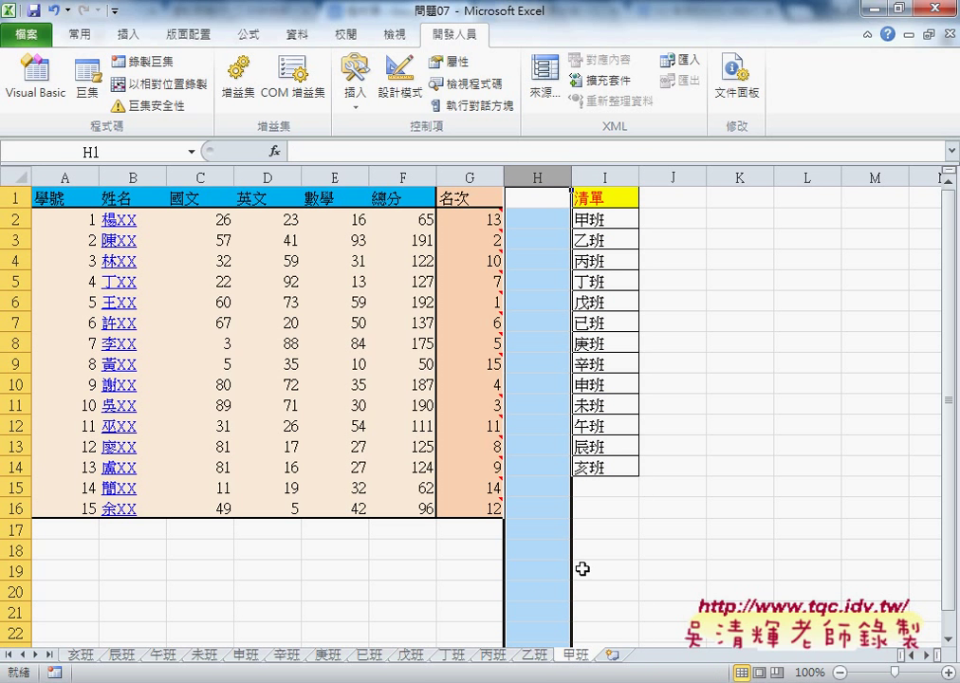
left_click(601, 177)
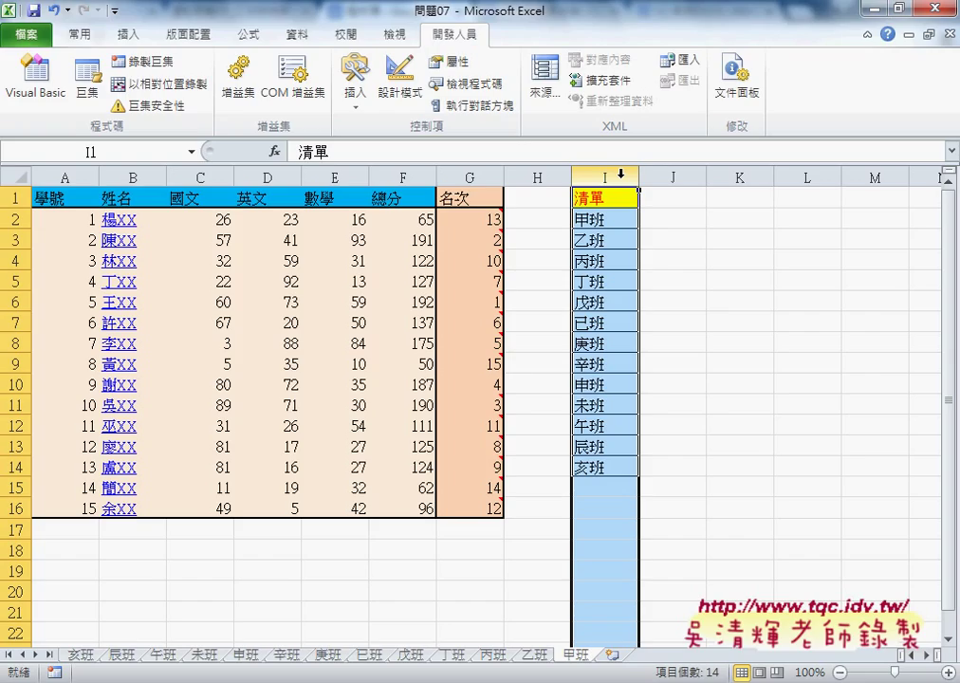
mouse_move(613, 220)
left_mouse_down()
mouse_move(612, 463)
mouse_move(608, 455)
left_mouse_up()
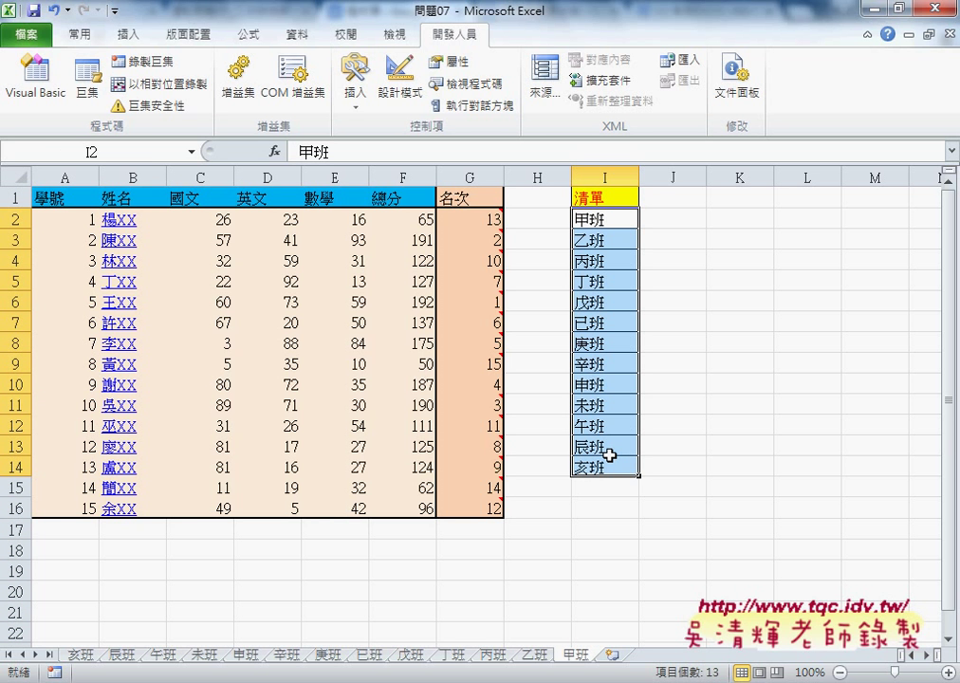
Go down cells I3 to I5 (乙班, 丙班, 丁班), then select data rows 2 to 14.
left_click(595, 243)
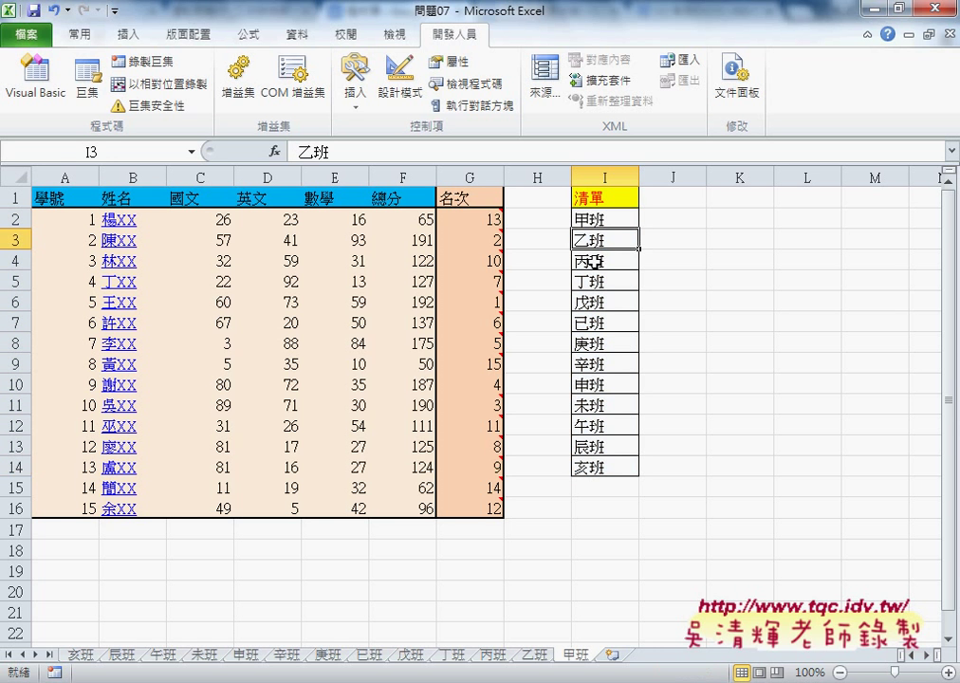
left_click(605, 261)
left_click(604, 286)
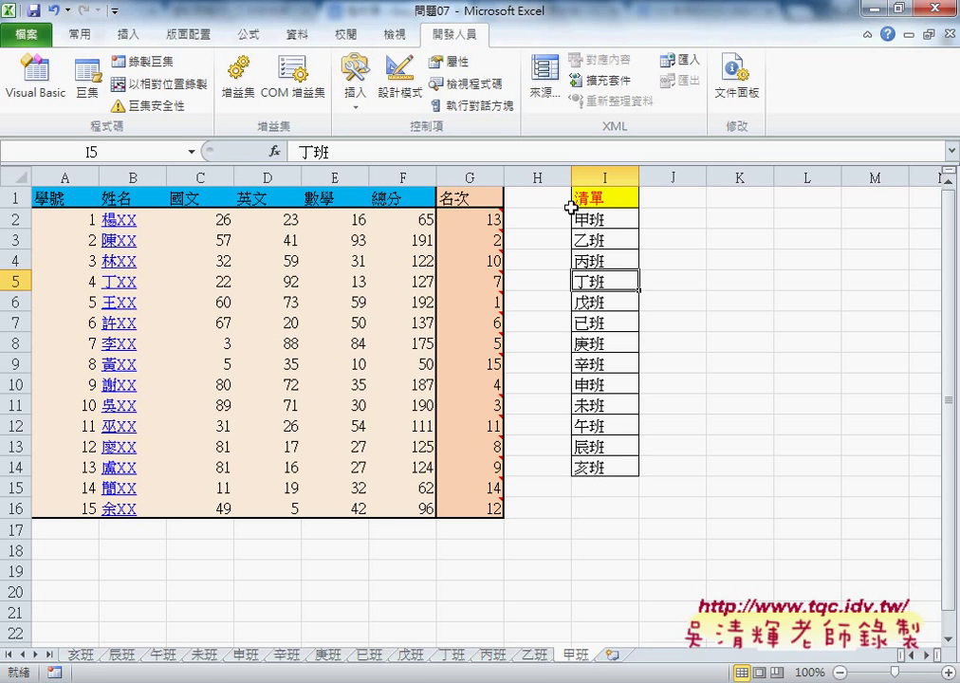
left_click(14, 219)
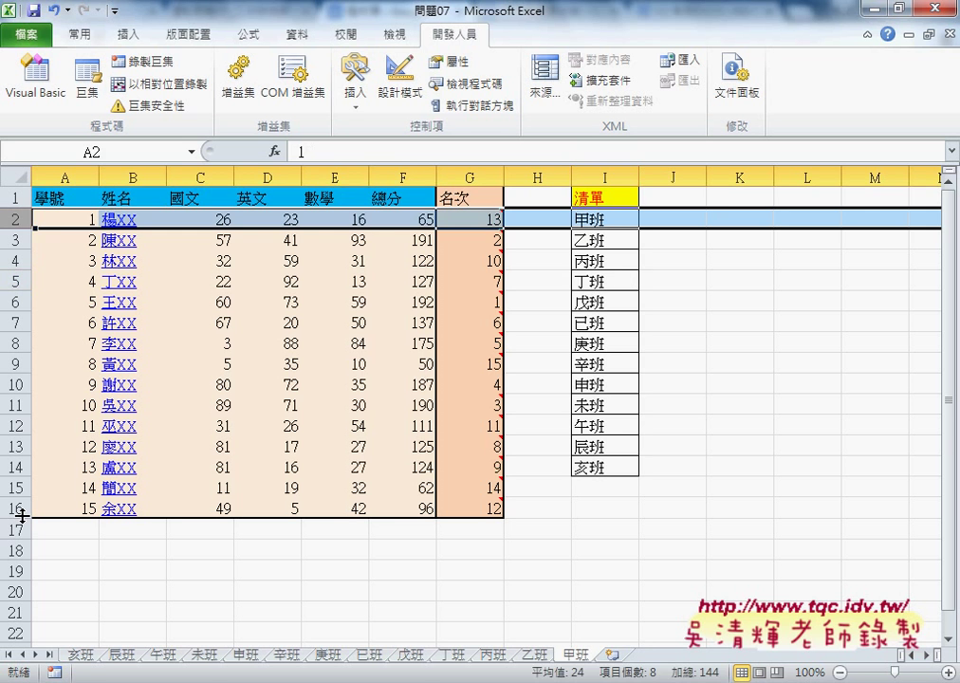
left_click(16, 467)
mouse_move(9, 219)
left_mouse_down()
mouse_move(4, 495)
mouse_move(6, 467)
left_mouse_up()
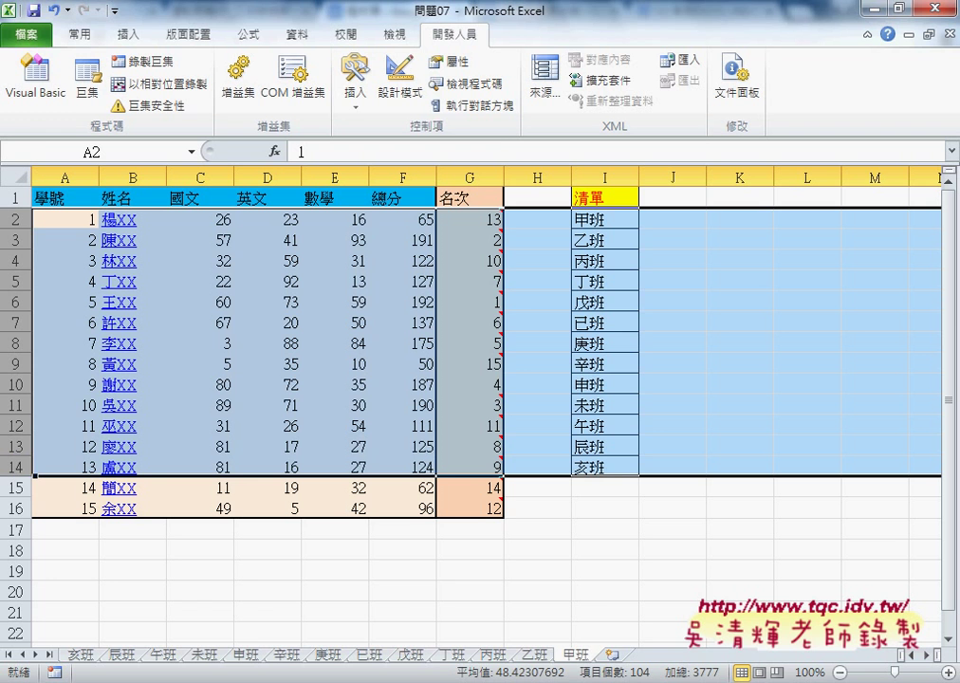
In the VBA editor, duplicate the whole 移動工作表 procedure below its End Sub.
mouse_move(432, 682)
left_click(617, 559)
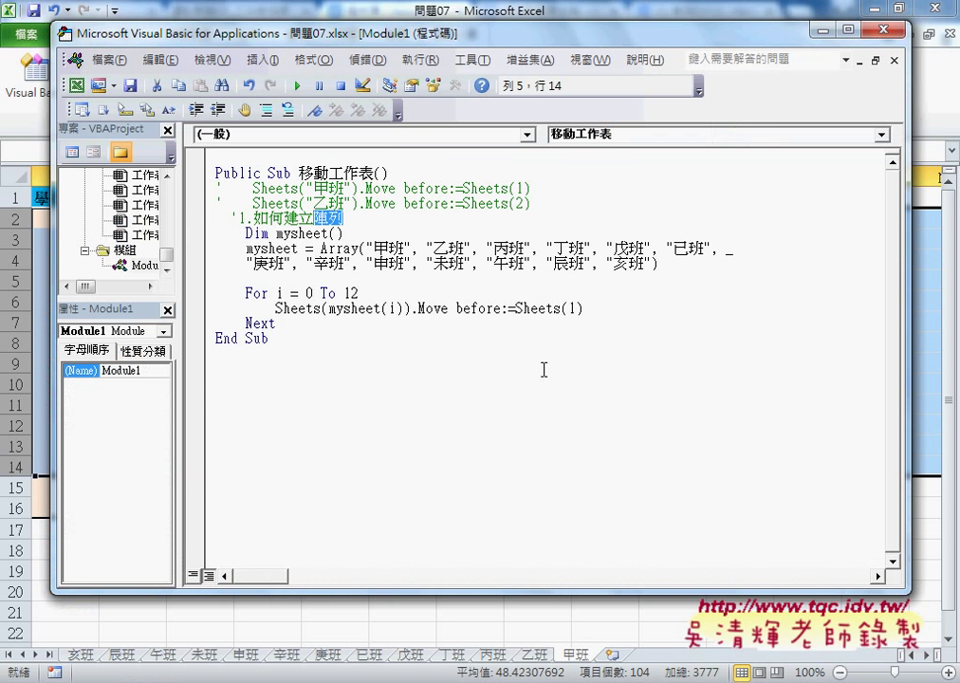
left_click_drag(201, 350, 202, 181)
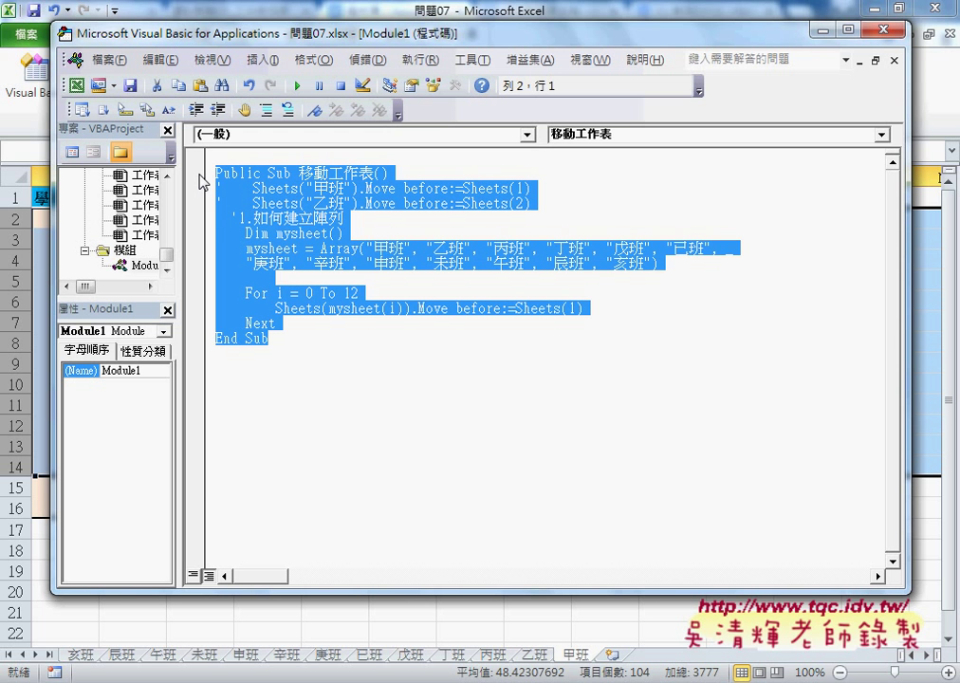
key("ctrl+c")
left_click(254, 376)
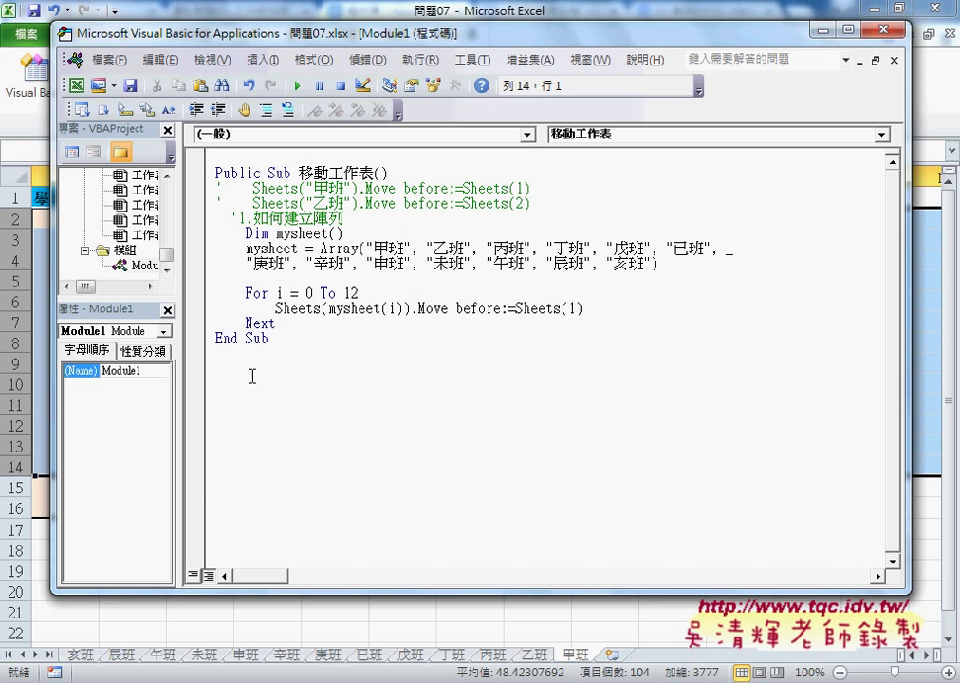
key("ctrl+v")
Rename the copy 移動工作表_從範圍 and delete its comment, Dim and Array lines.
left_click(376, 352)
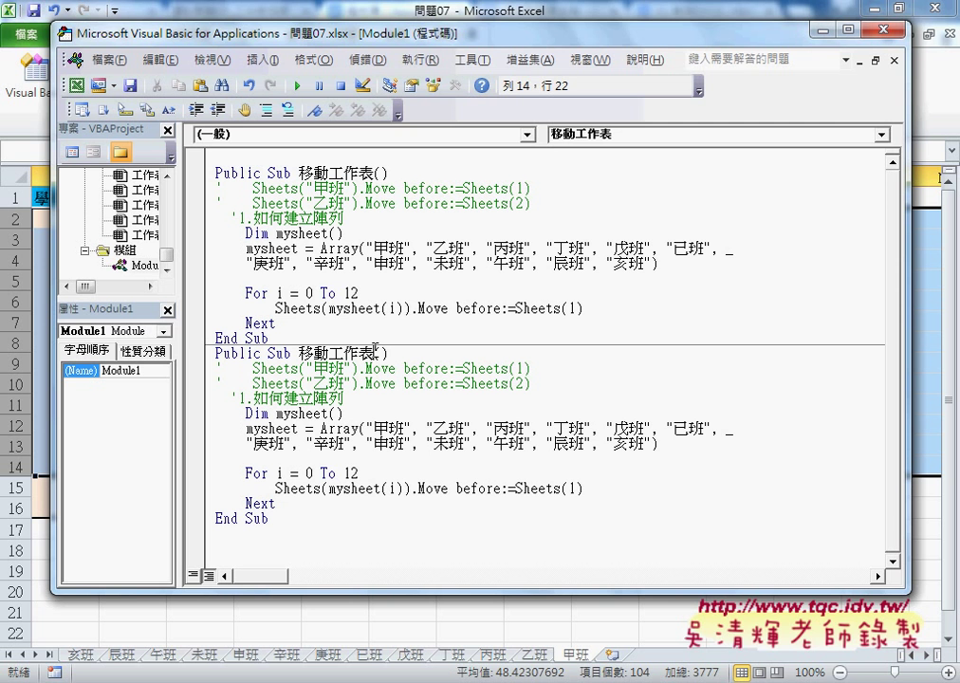
type("1")
type("ㄘㄨ")
type("ㄥ從")
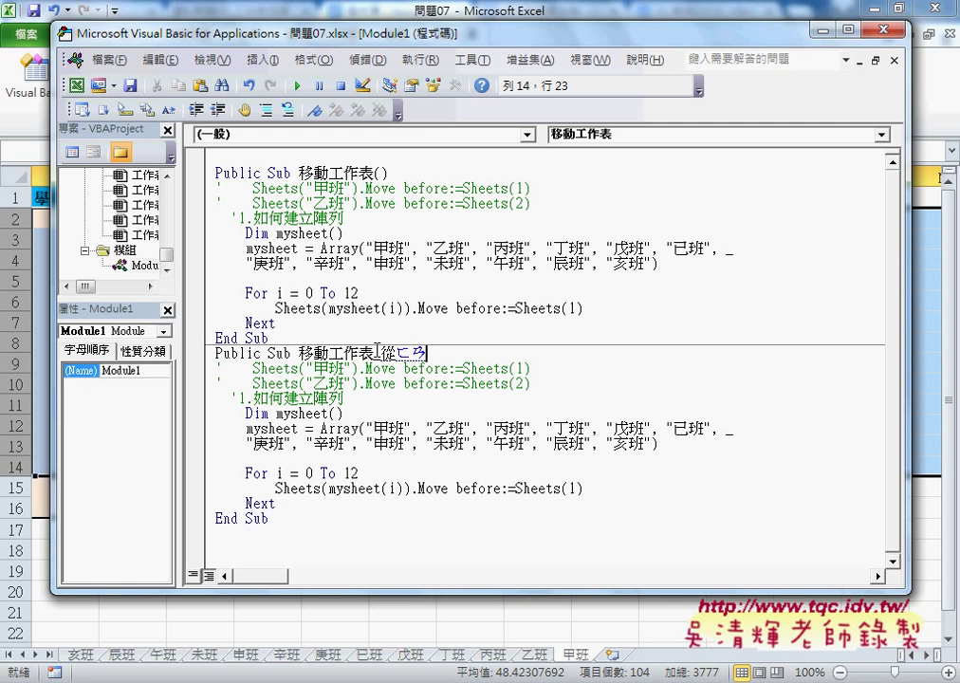
type("泛ㄨㄟˊ")
key("Return")
left_click_drag(343, 398, 215, 368)
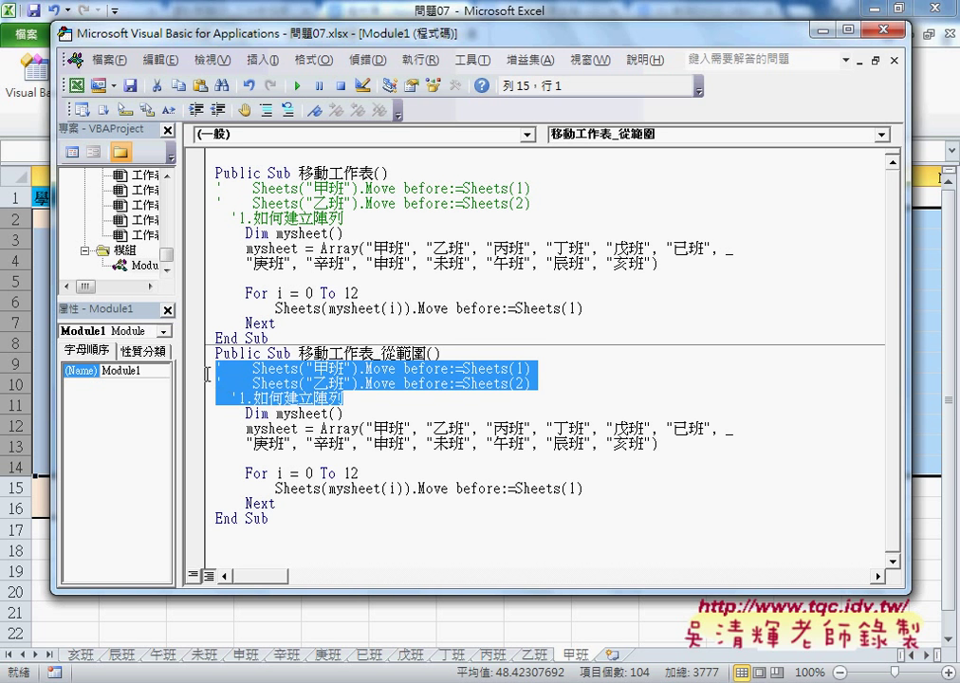
mouse_move(669, 444)
left_mouse_down()
mouse_move(190, 363)
mouse_move(192, 377)
left_mouse_up()
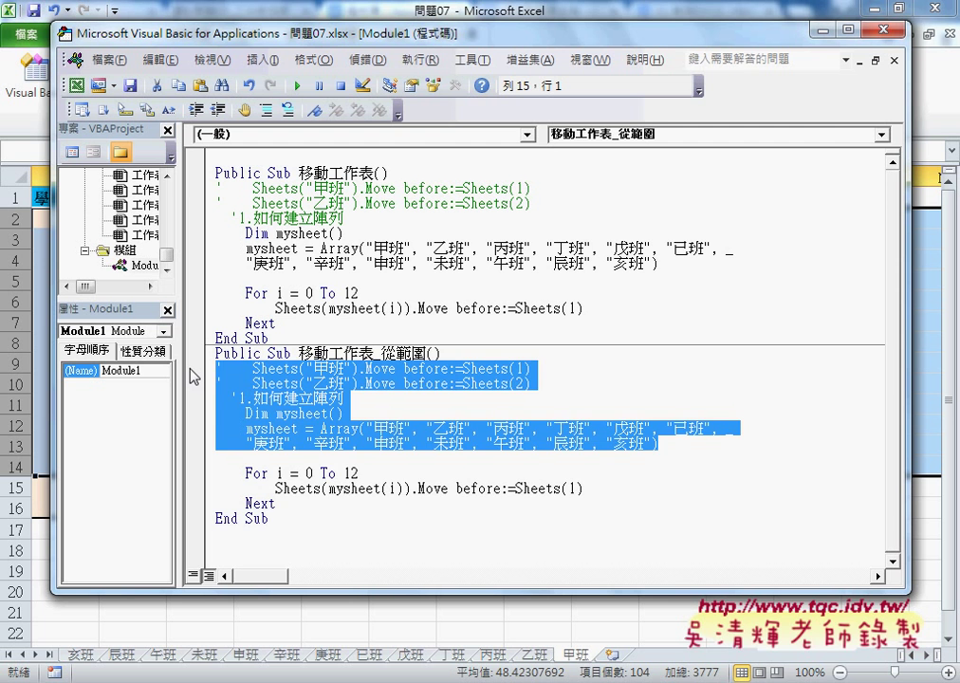
key("Delete")
key("Delete")
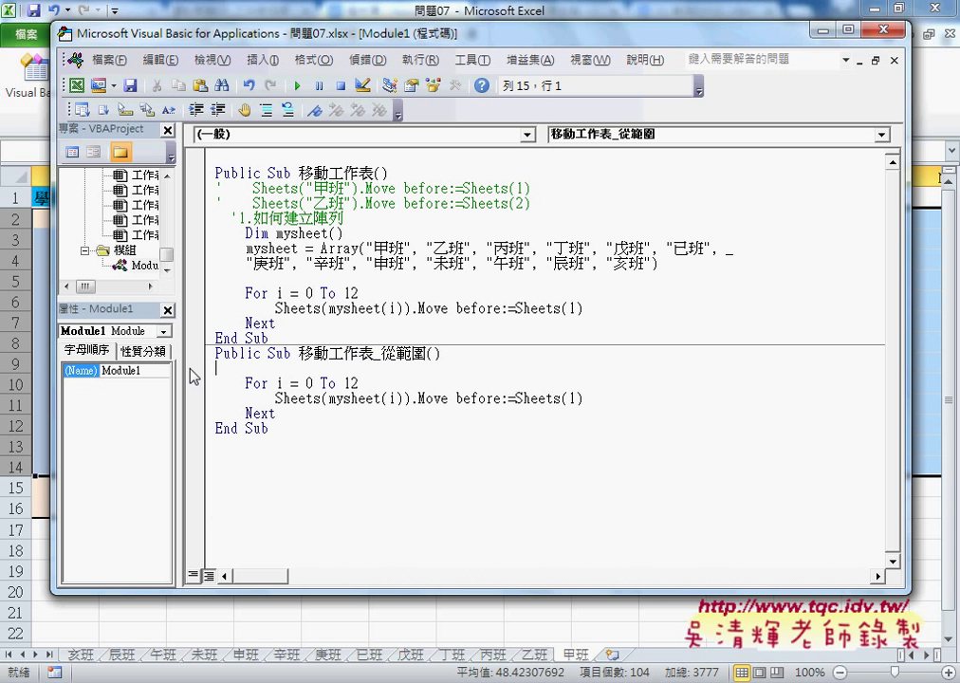
key("Delete")
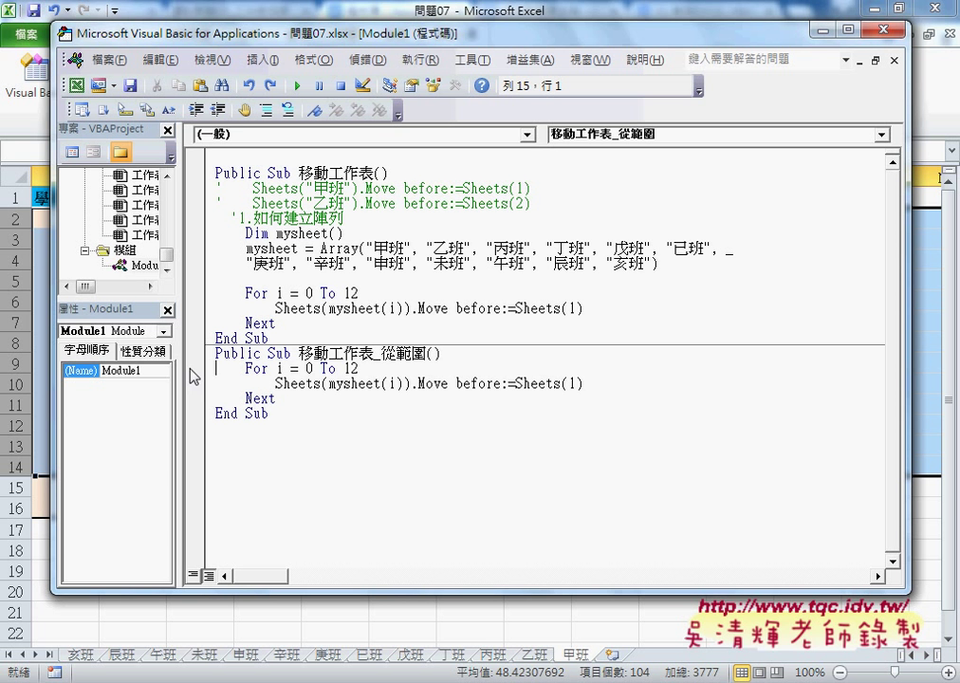
Change the loop bounds to For i = 2 To 14.
double_click(308, 368)
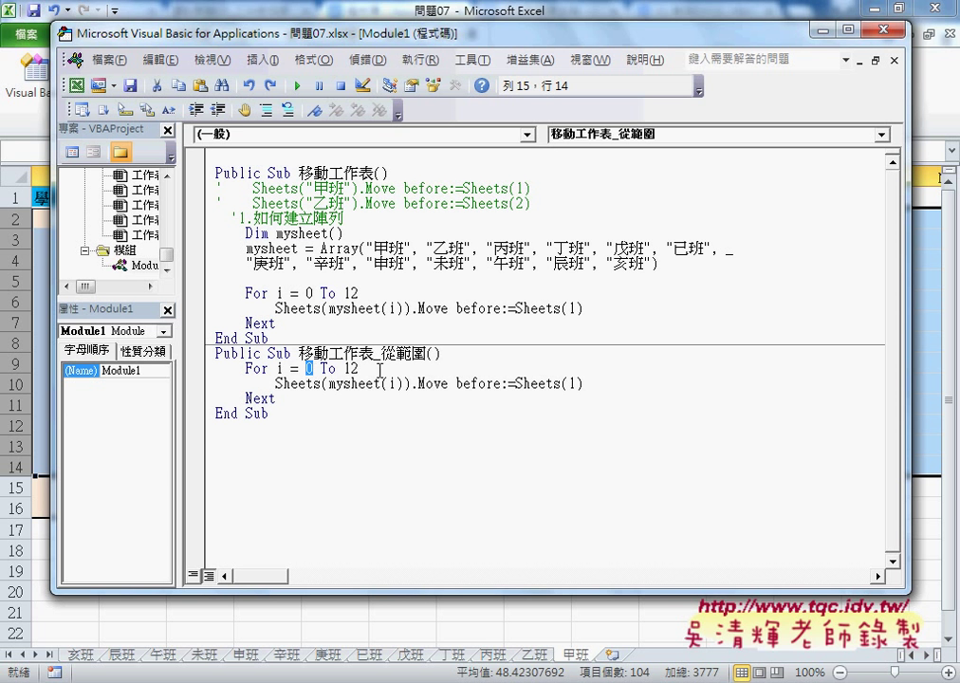
type("2")
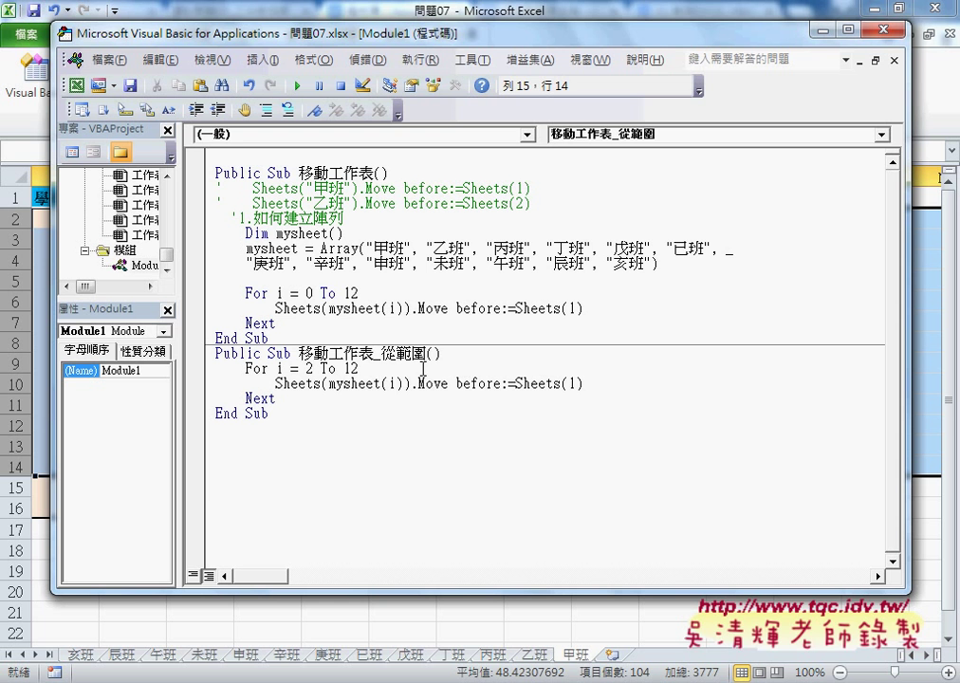
left_click(360, 351)
left_click(359, 368)
left_click_drag(360, 368, 350, 368)
type("4")
Replace mysheet(i) in the Sheets call with the quoted sheet name "甲班".
left_click_drag(328, 383, 404, 384)
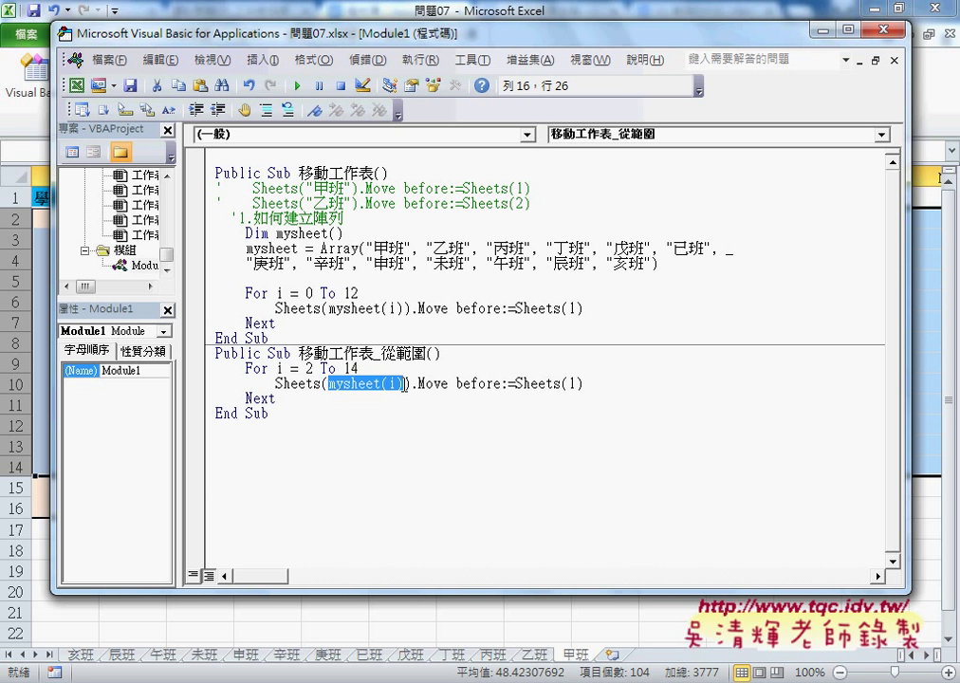
type("\"\"")
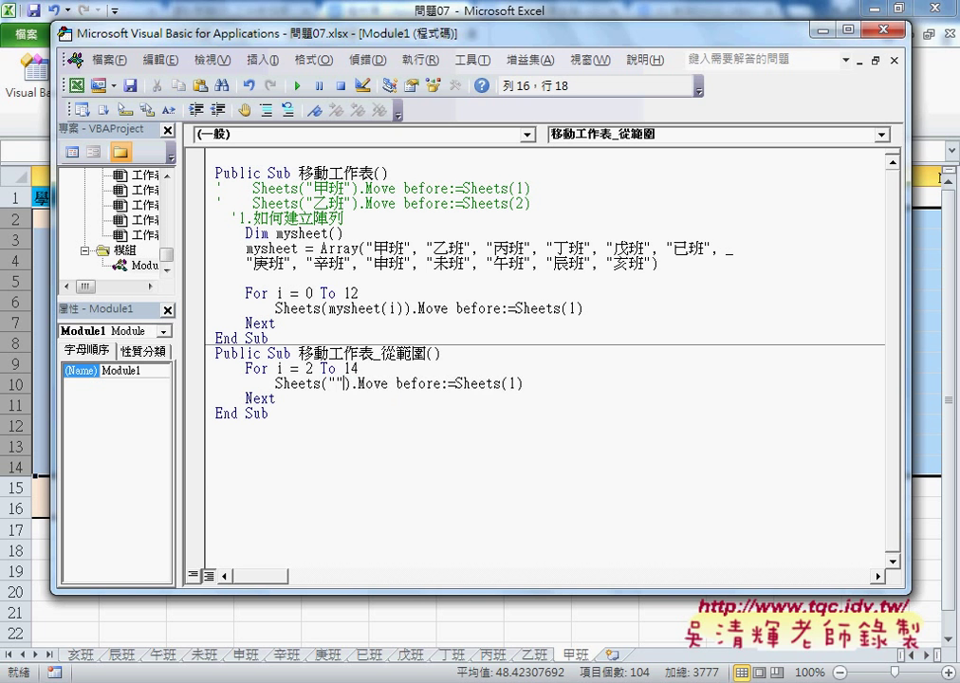
key("Left")
type("假")
type("ㄅ甲班")
key("Return")
key("Right")
key("Right")
key("Right")
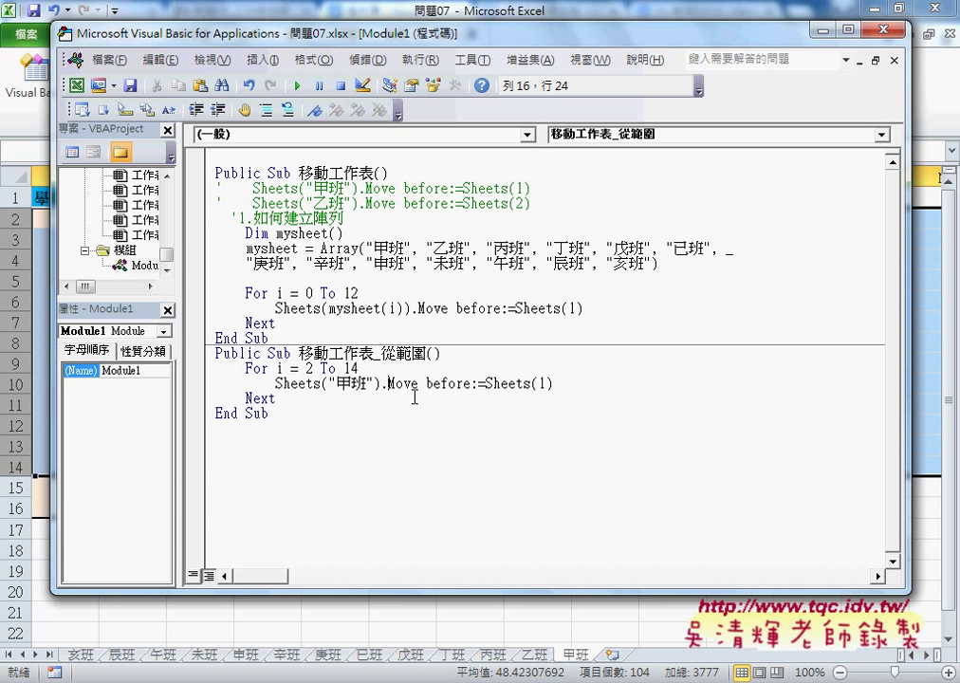
key("Left")
key("Left")
key("Left")
key("Left")
key("Left")
key("Left")
type("ㄙ")
key("BackSpace")
Complete the move line as Sheets(Sheets("甲班").Cells(i, "I")).Move before:=Sheets(1).
type("shee")
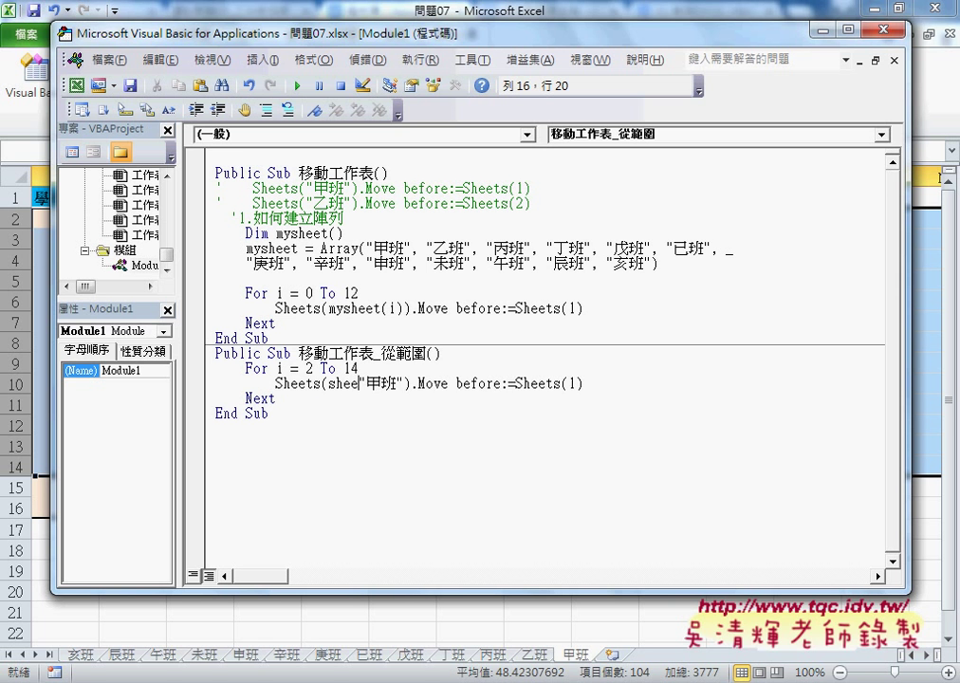
type("ts")
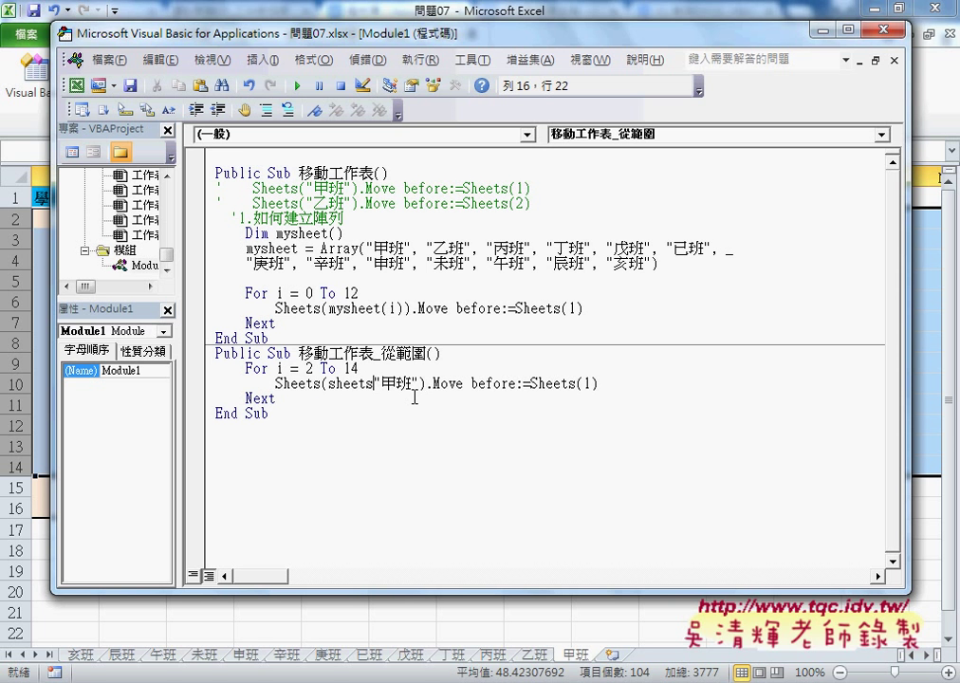
type("(")
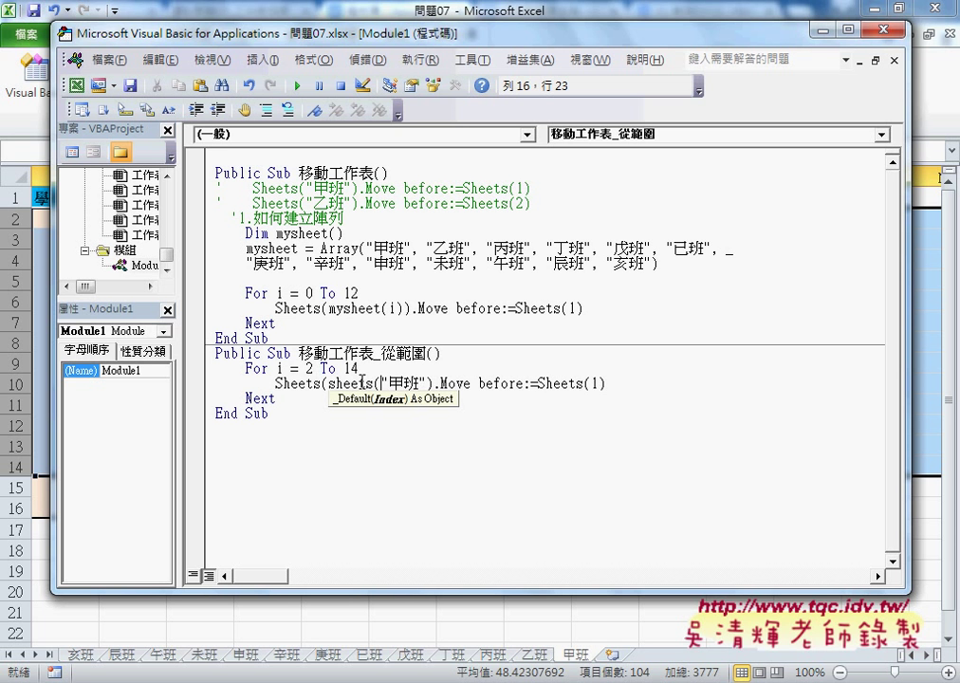
key("Right")
key("Right")
key("Right")
type(").")
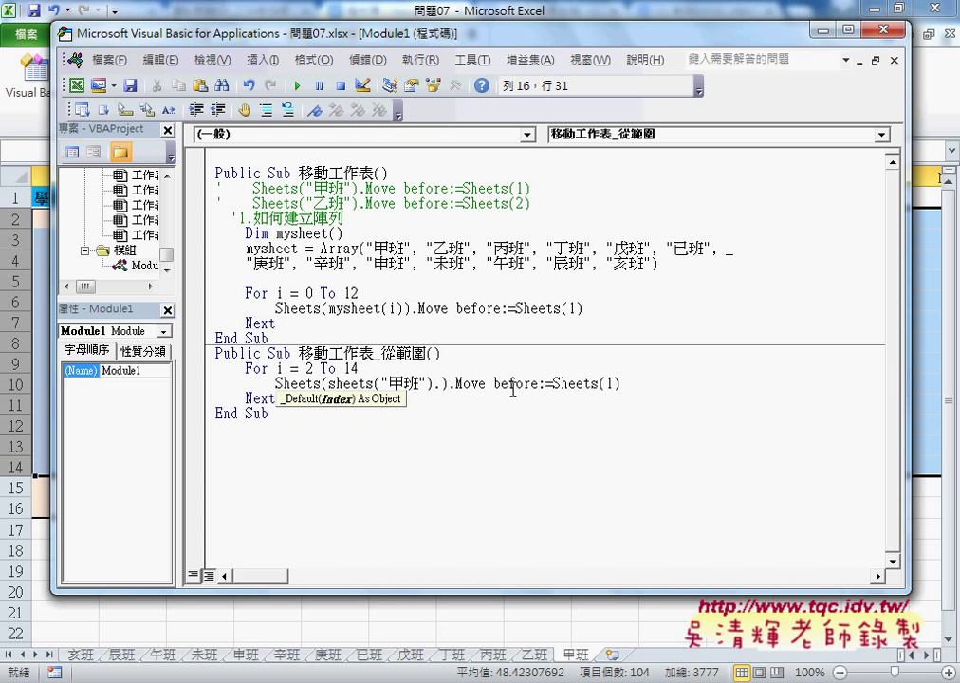
type("cells")
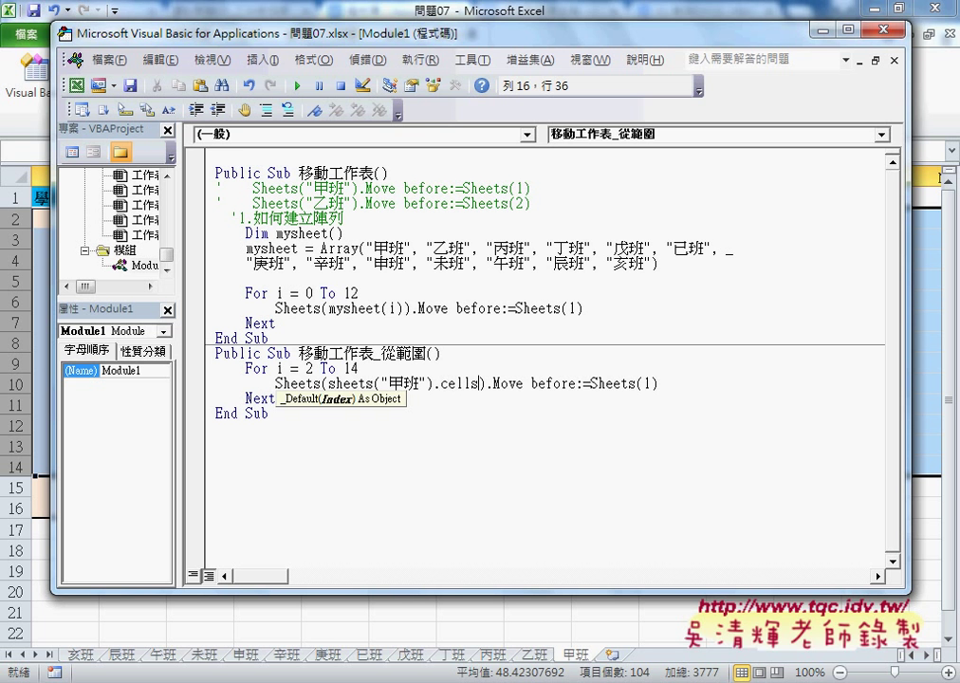
type("(")
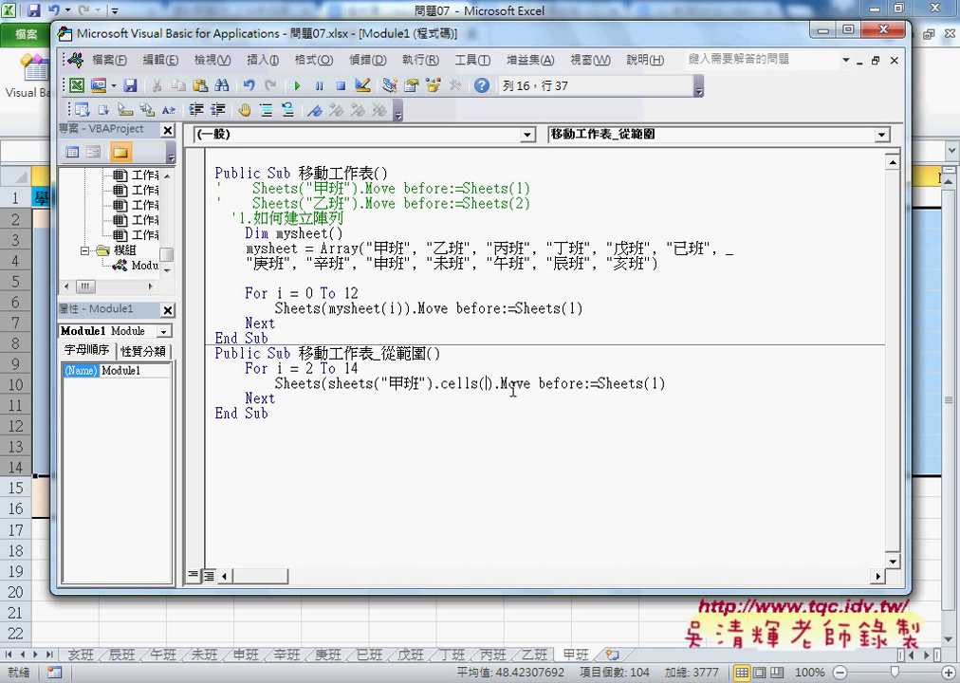
type("i,")
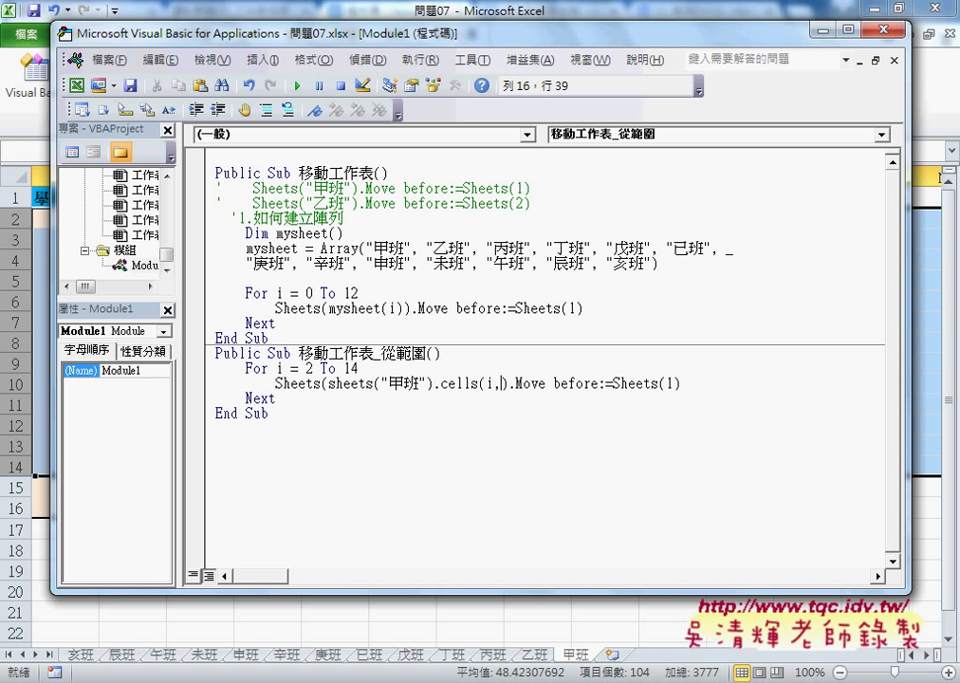
type("\"\"")
key("Left")
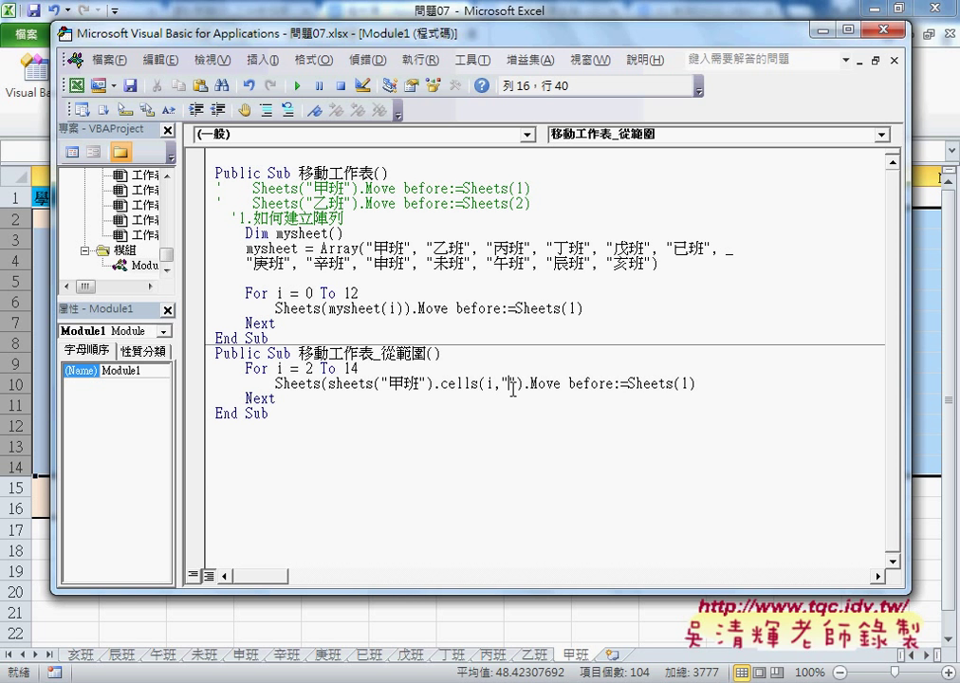
type("I")
key("Right")
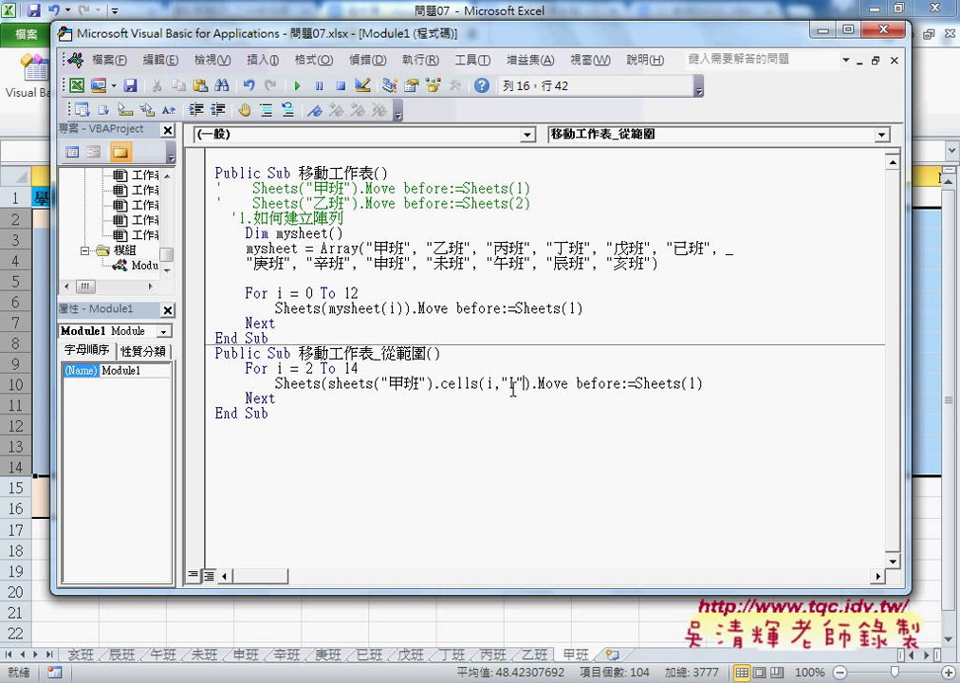
type(")")
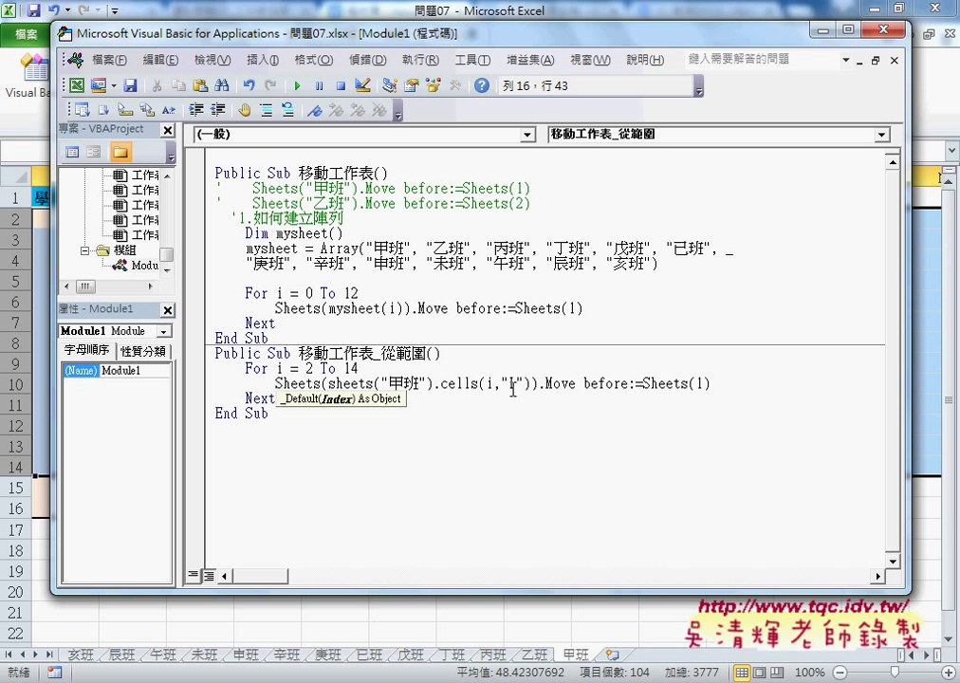
key("Down")
left_click_drag(328, 383, 538, 383)
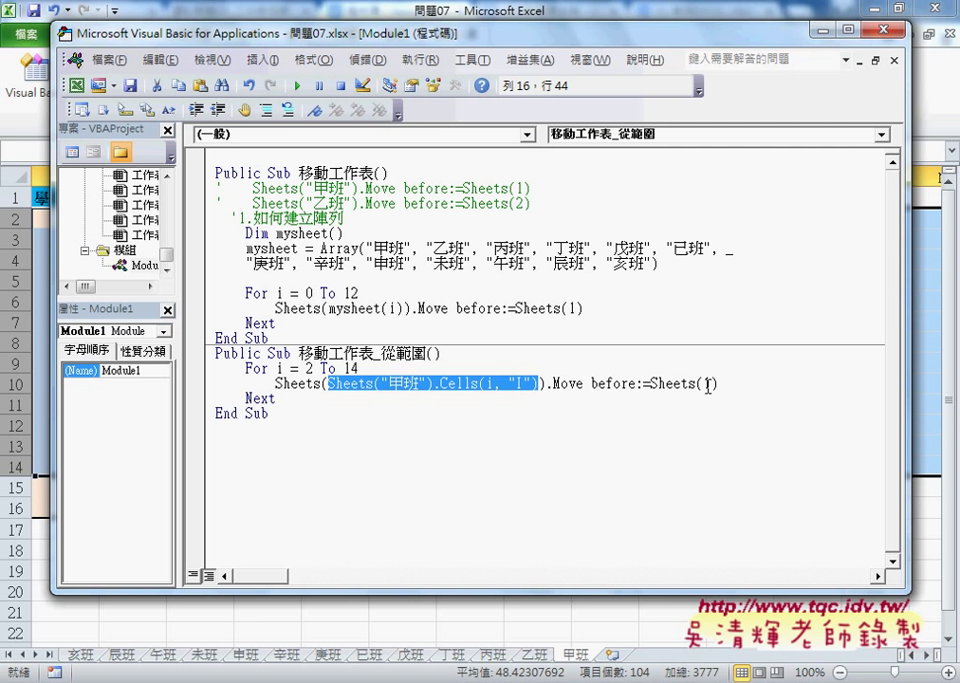
left_click_drag(906, 356, 545, 354)
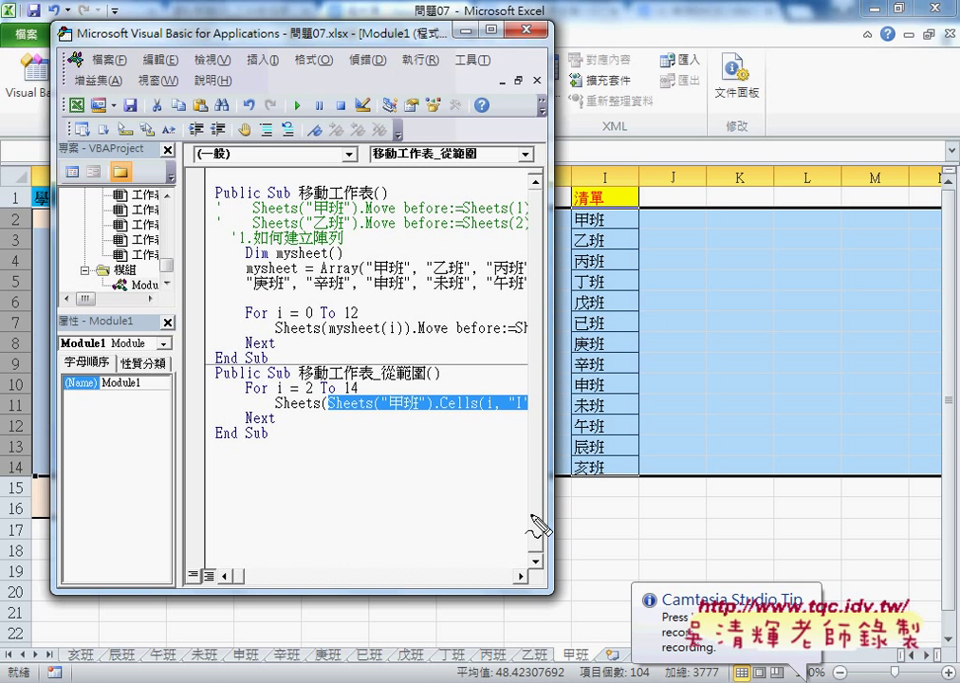
mouse_move(610, 213)
left_mouse_down()
mouse_move(615, 226)
mouse_move(397, 384)
left_mouse_up()
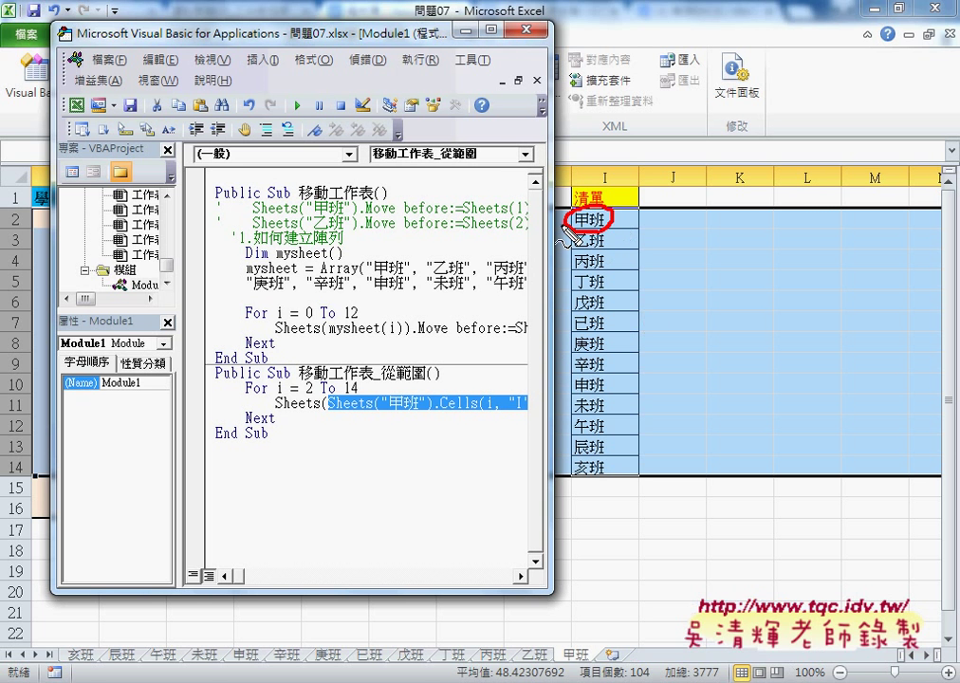
left_click_drag(331, 398, 329, 419)
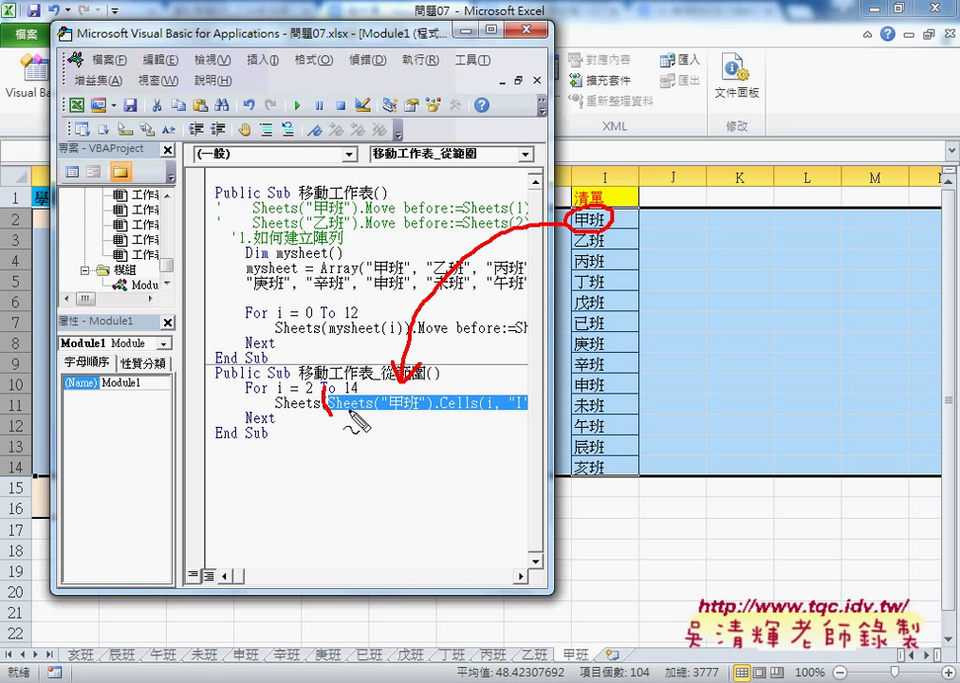
left_click_drag(526, 383, 527, 427)
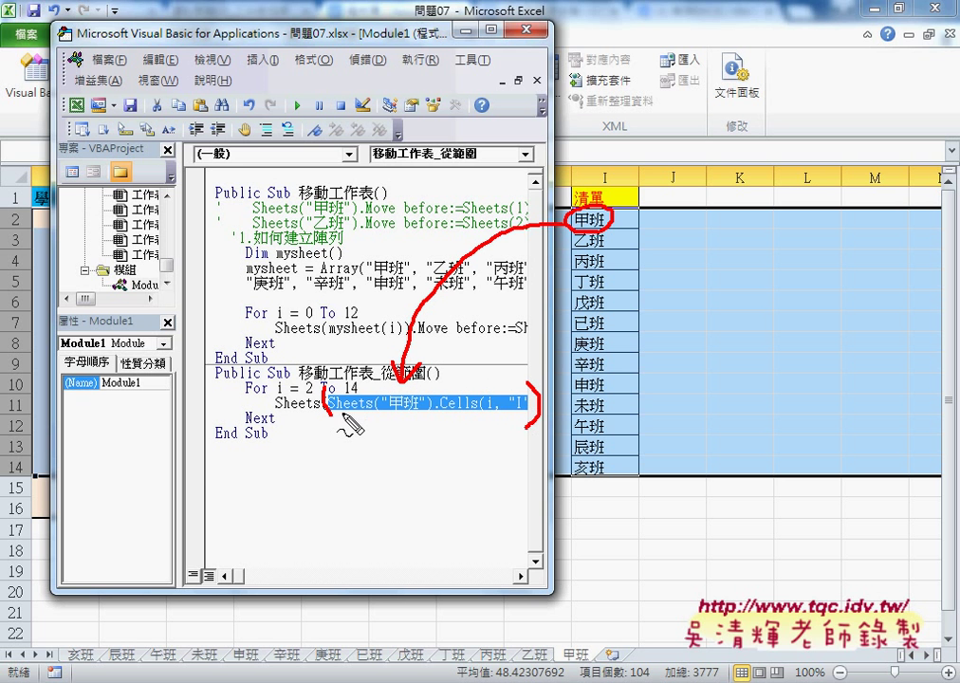
left_click_drag(339, 414, 413, 411)
mouse_move(567, 671)
left_mouse_down()
mouse_move(573, 643)
mouse_move(521, 562)
mouse_move(414, 438)
mouse_move(495, 431)
left_mouse_up()
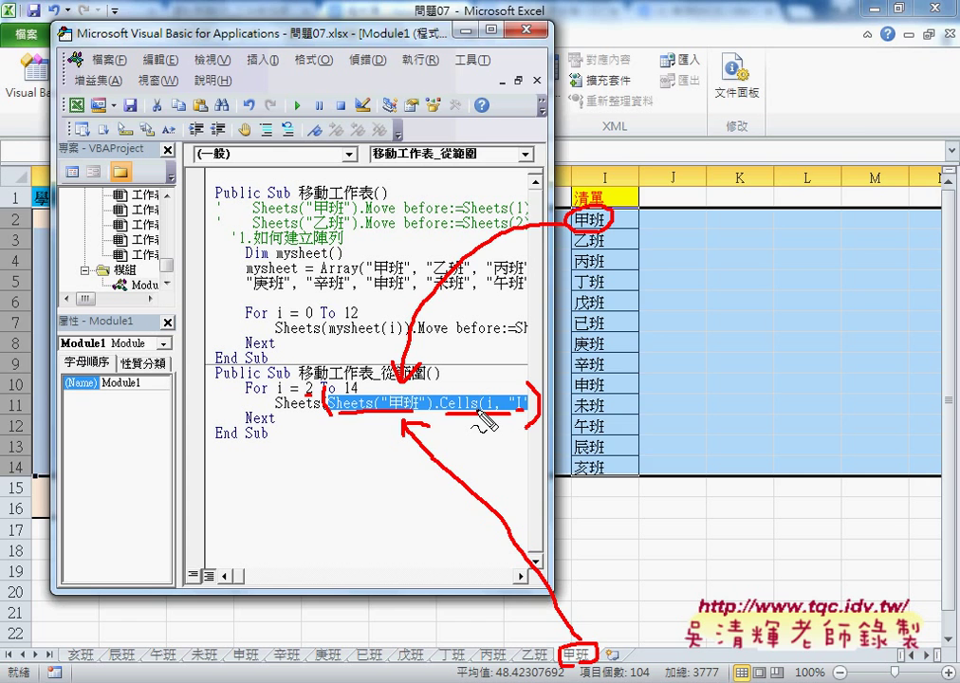
key("Escape")
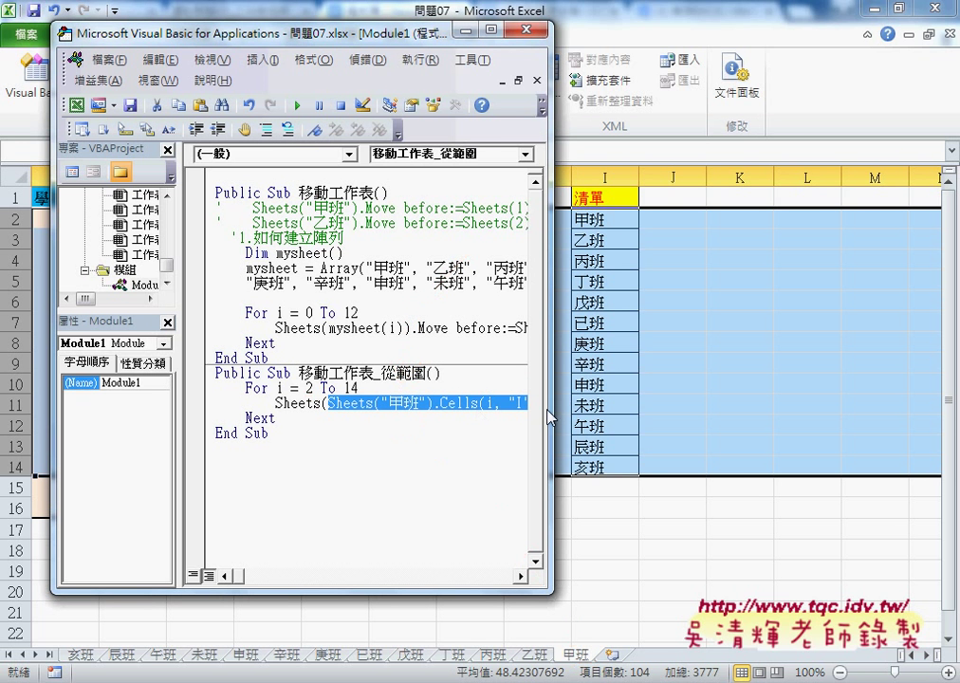
left_click_drag(553, 411, 884, 410)
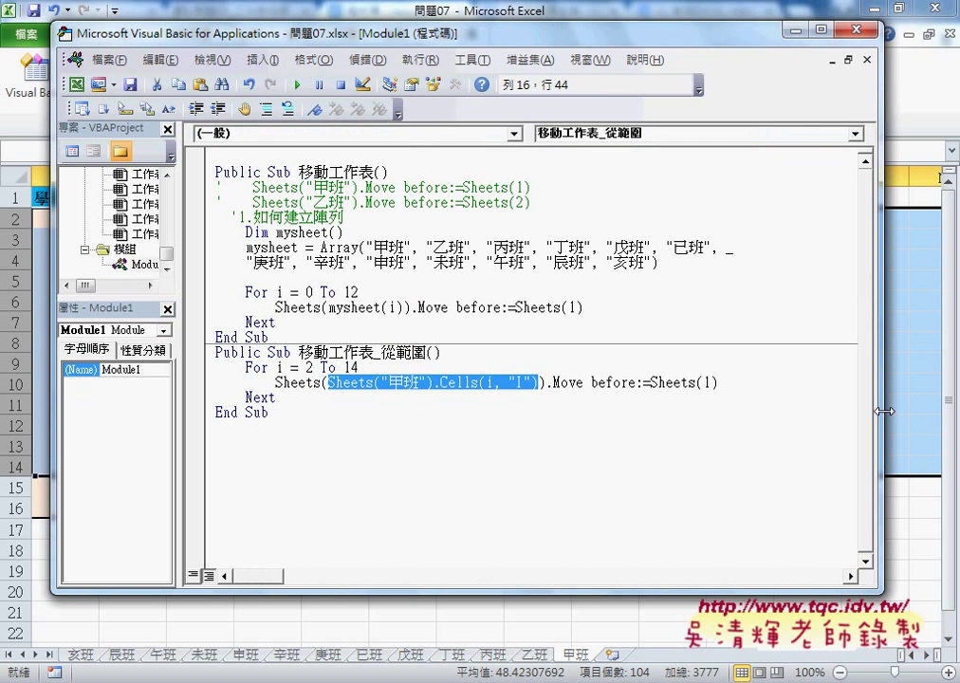
left_click(598, 383)
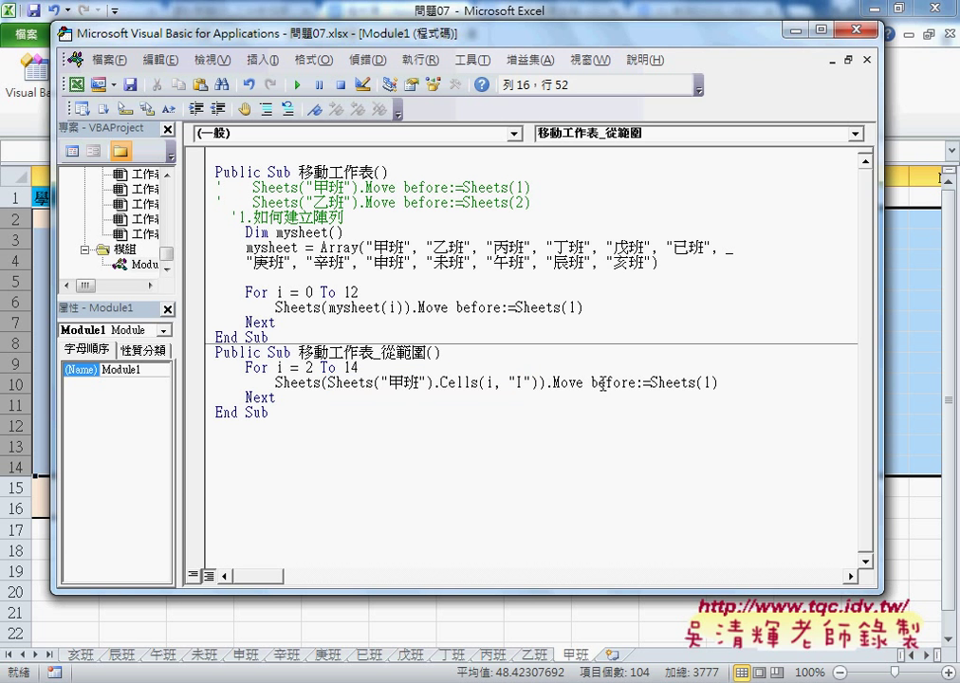
Change the move target from Sheets(1) to Sheets(i - 1).
left_click_drag(713, 383, 707, 384)
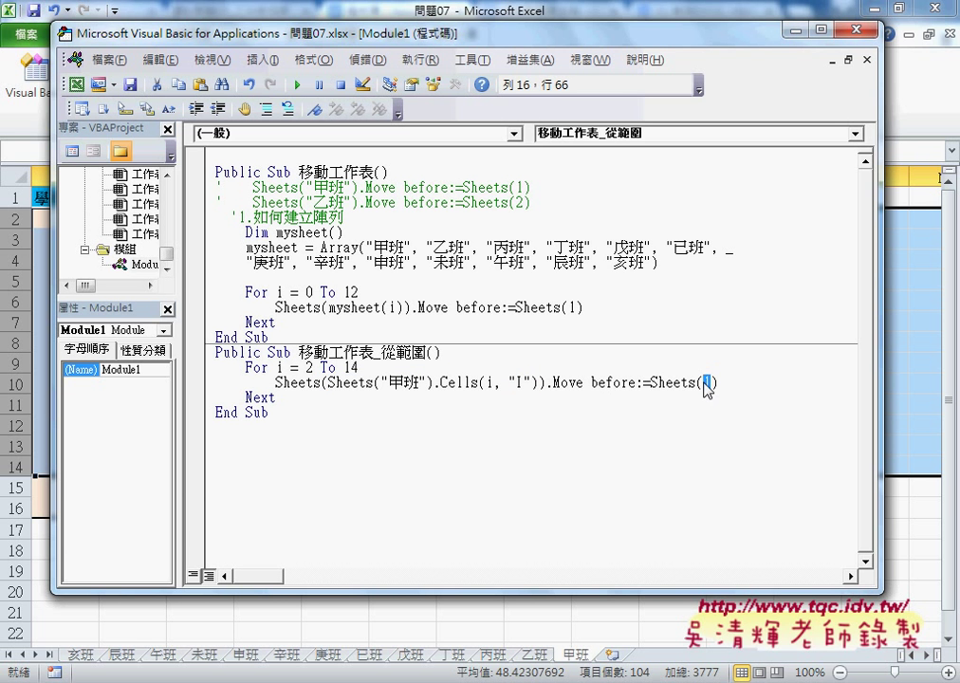
type("i")
double_click(308, 367)
double_click(707, 383)
key("Right")
type("-")
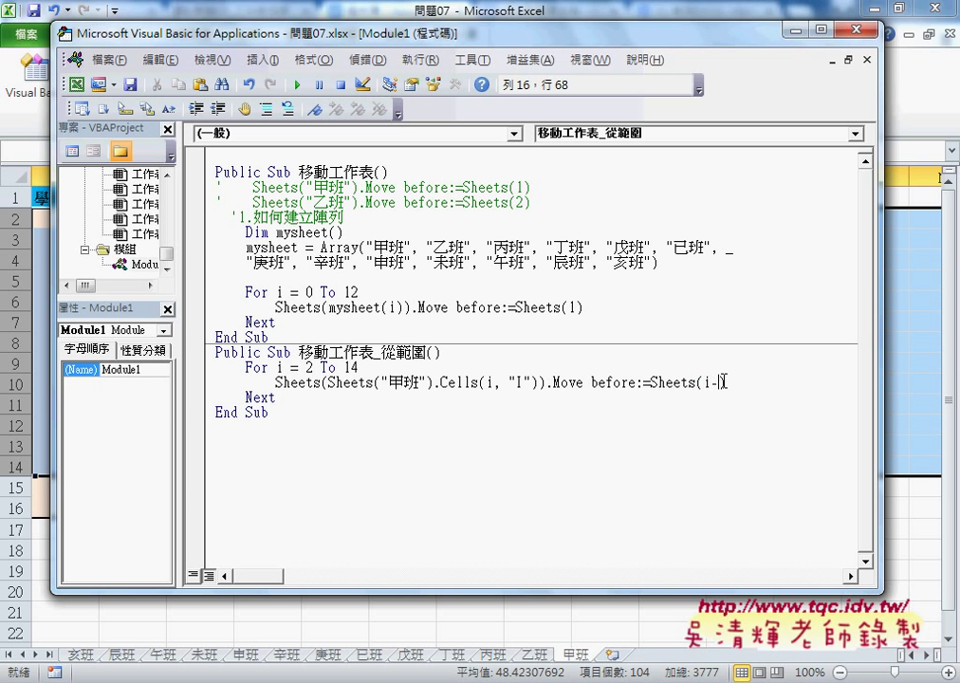
type("1")
left_click(708, 445)
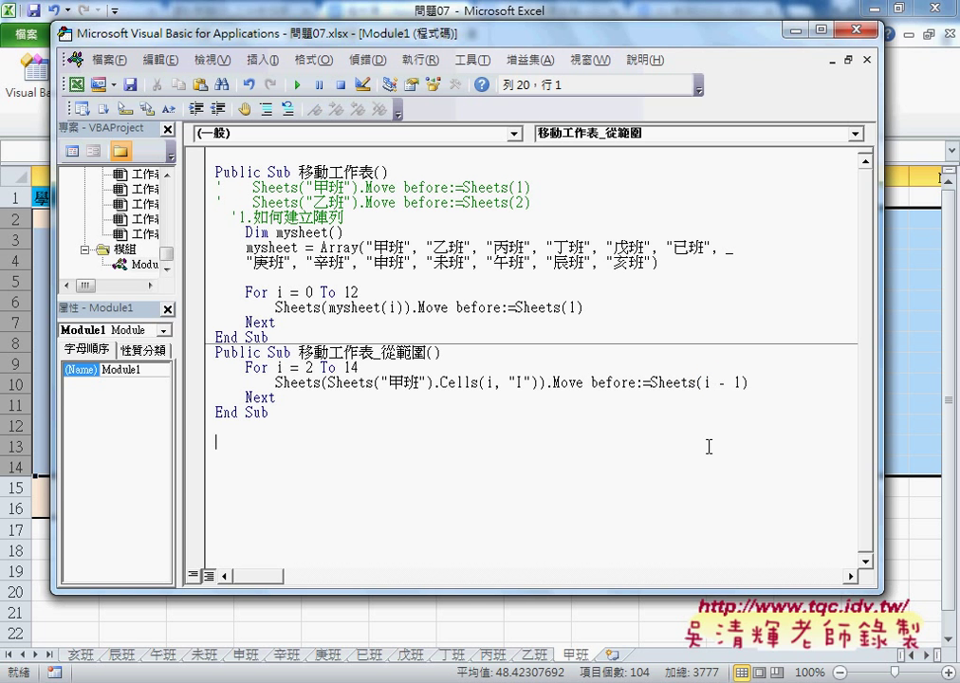
double_click(308, 367)
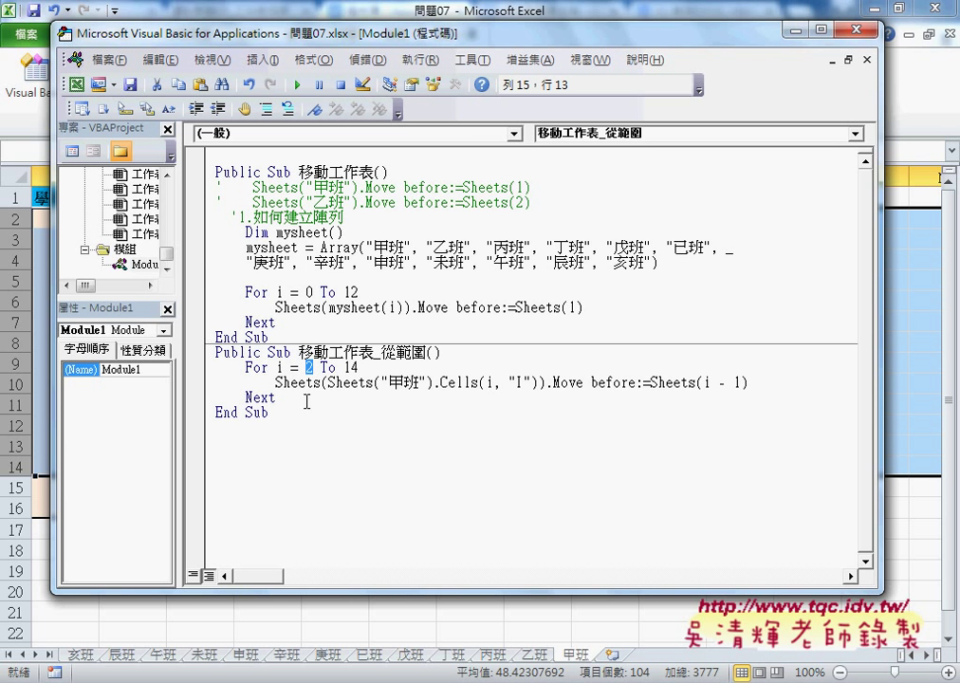
Step through 移動工作表_從範圍 with F8 until the run-time error 13, then debug it.
left_click(245, 398)
key("F8")
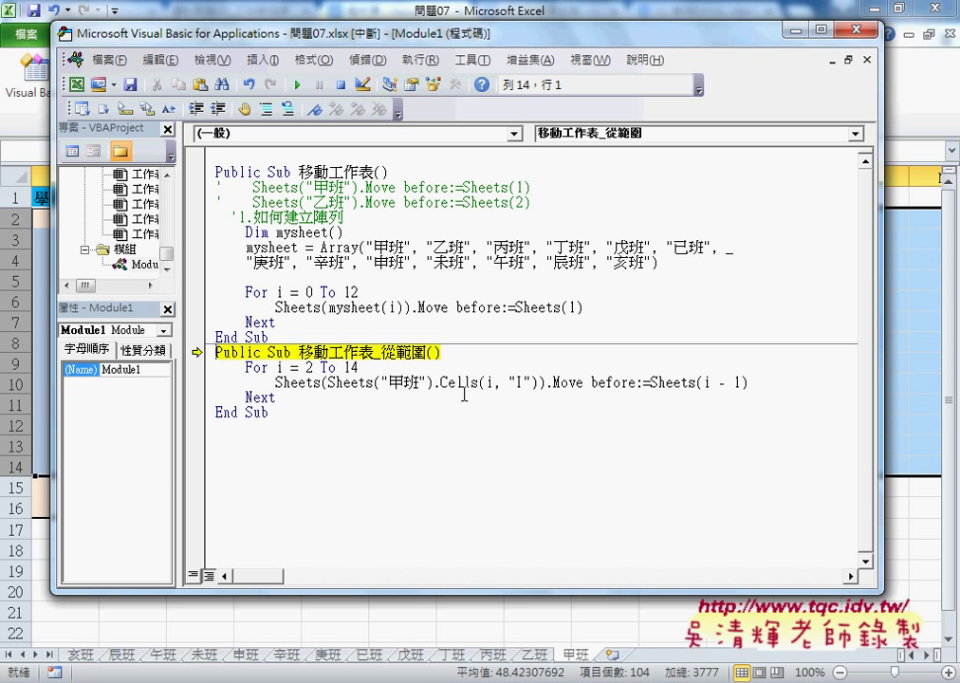
key("F8")
key("F8")
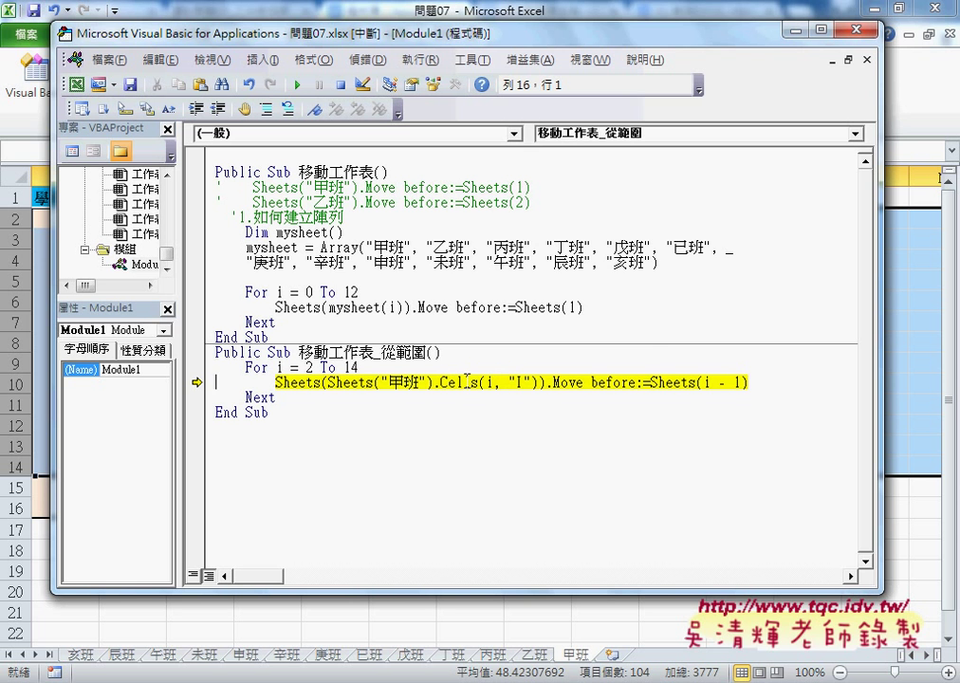
key("F8")
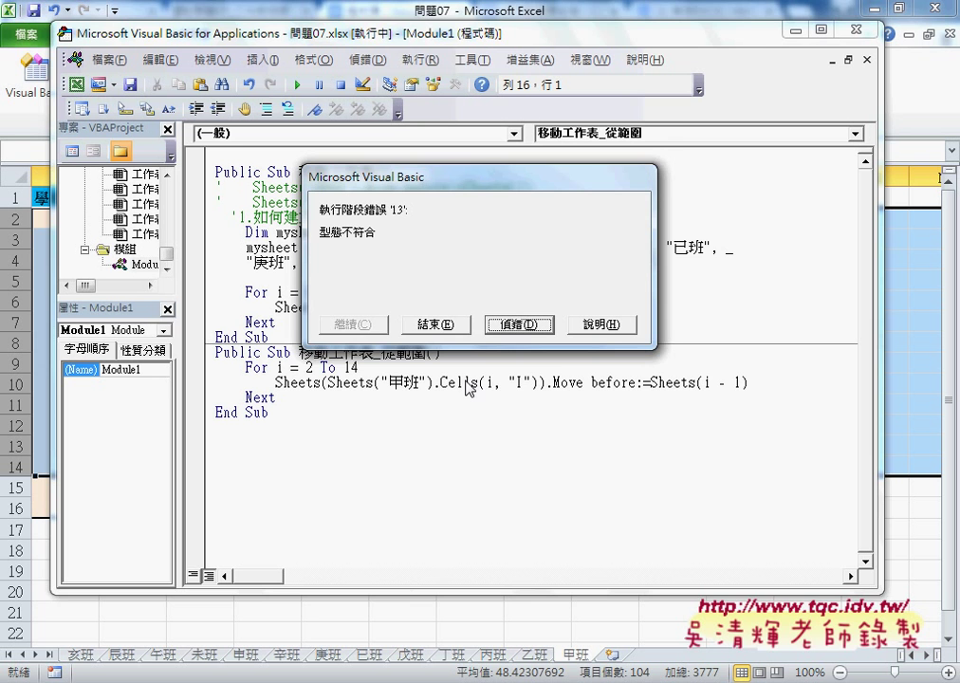
left_click(519, 325)
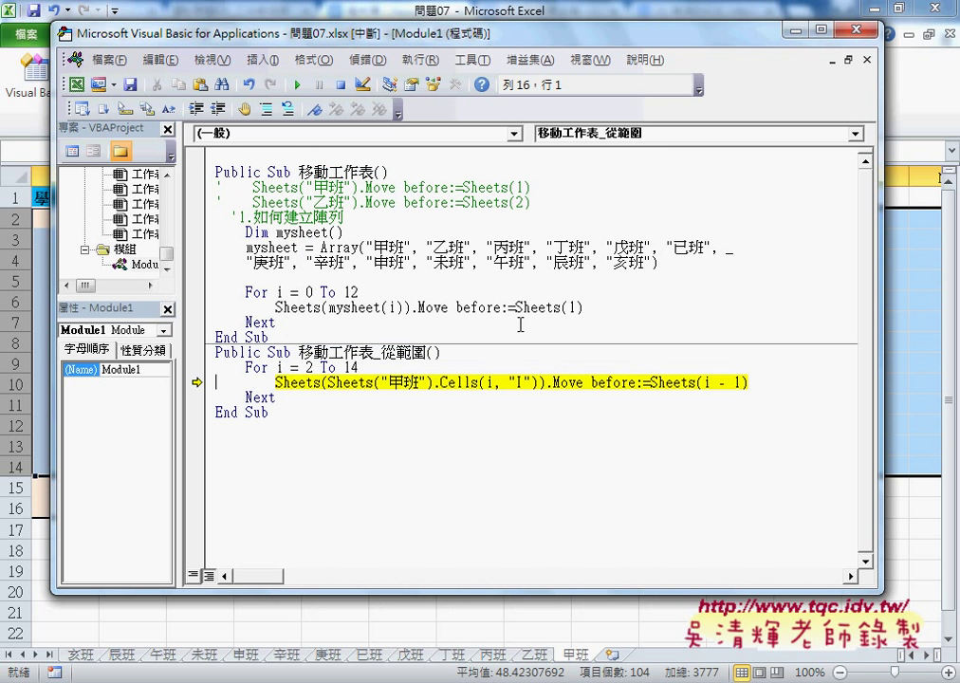
mouse_move(723, 383)
mouse_move(874, 399)
left_mouse_down()
mouse_move(513, 391)
mouse_move(622, 392)
left_mouse_up()
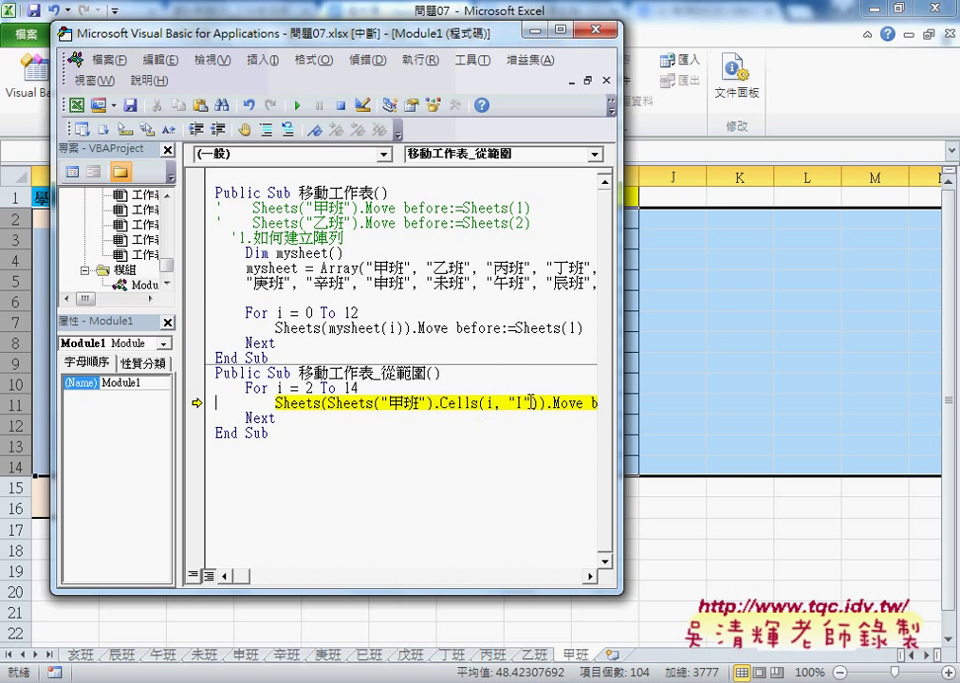
Evaluate ?Sheets("甲班").Cells(i, "I") in the Immediate window, which returns 甲班.
left_click_drag(539, 403, 327, 403)
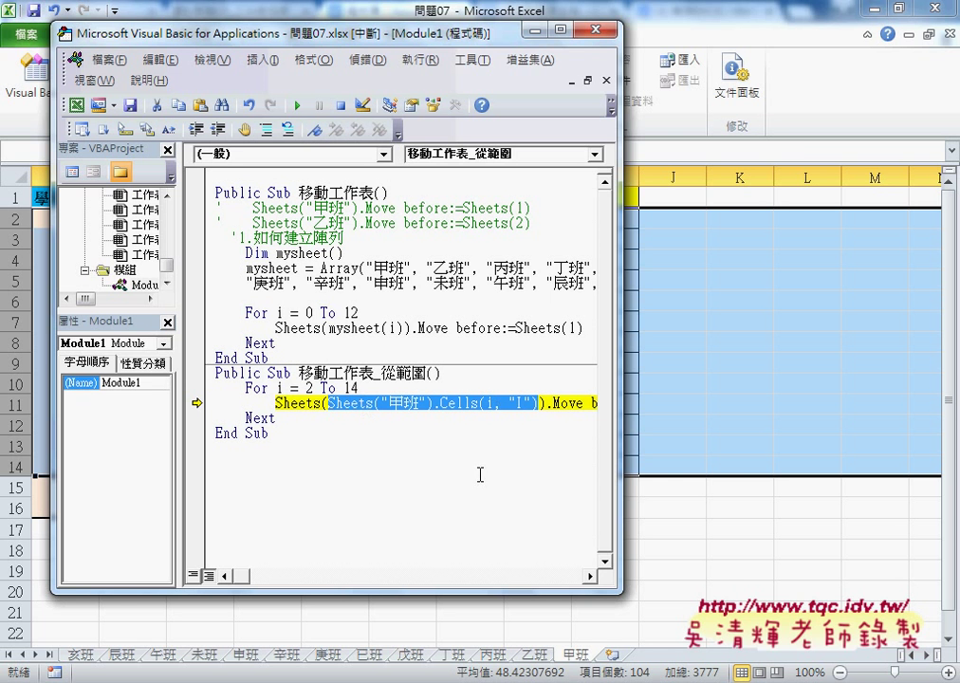
left_click_drag(621, 400, 869, 408)
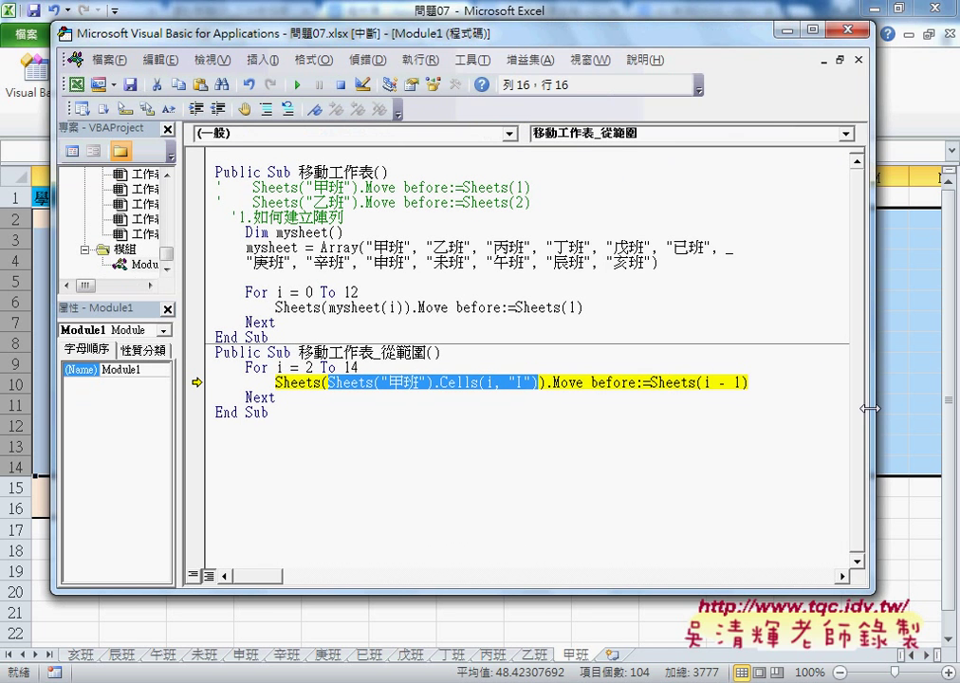
key("ctrl+g")
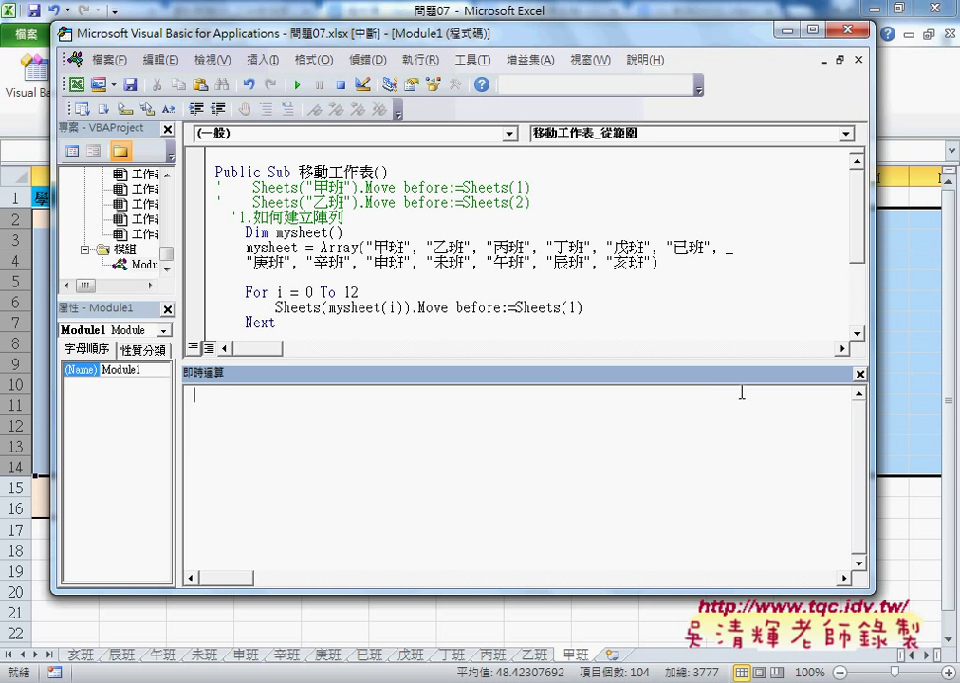
left_click_drag(701, 364, 701, 484)
left_click(541, 533)
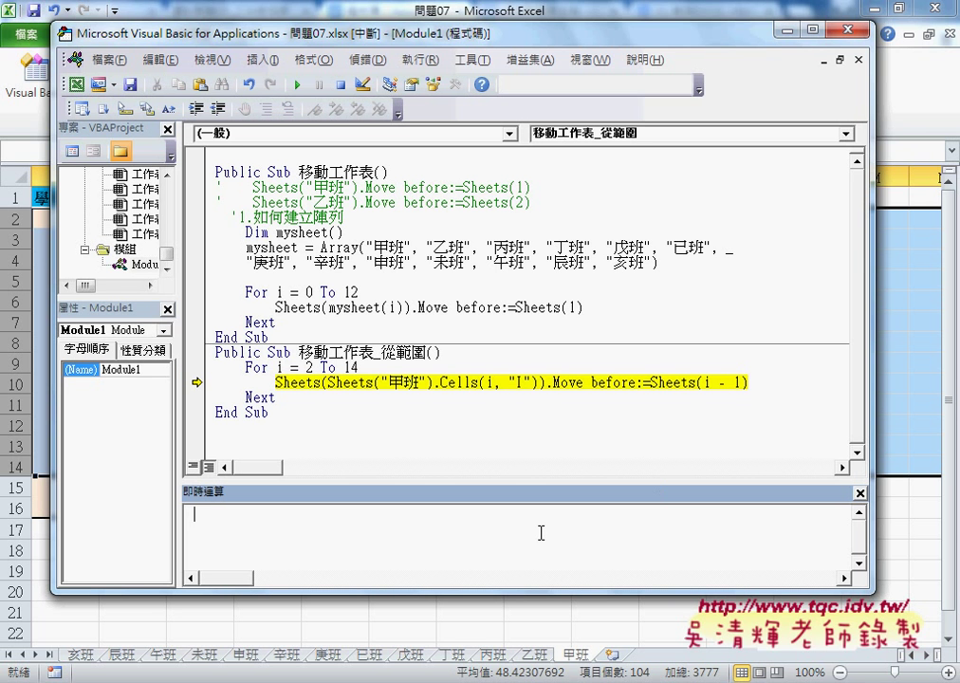
type("?")
type("Sheets(\"甲班\").Cells(i, \"I\")")
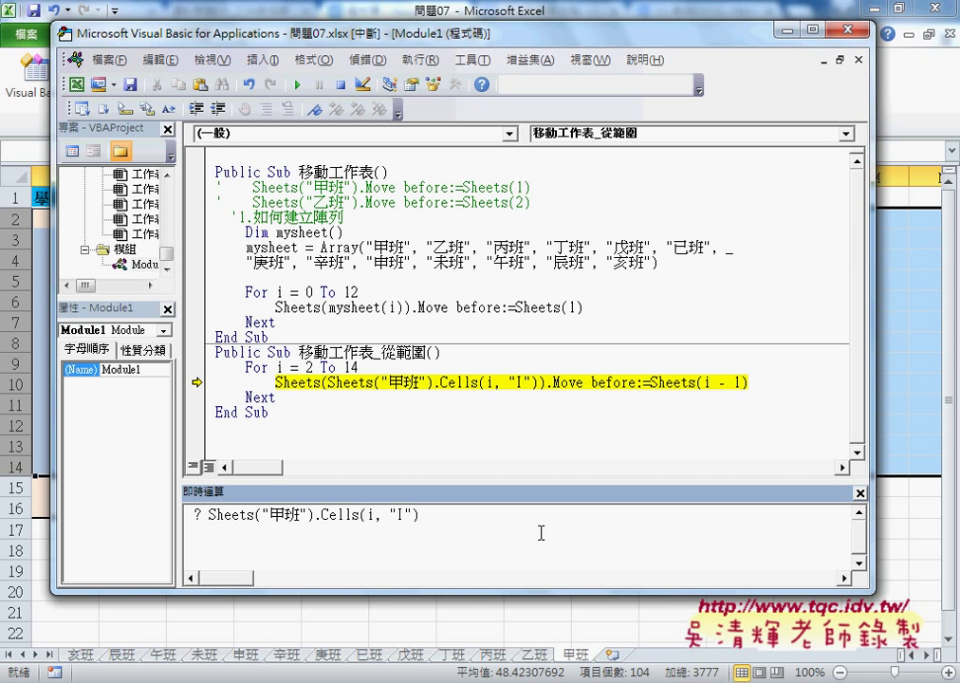
key("Return")
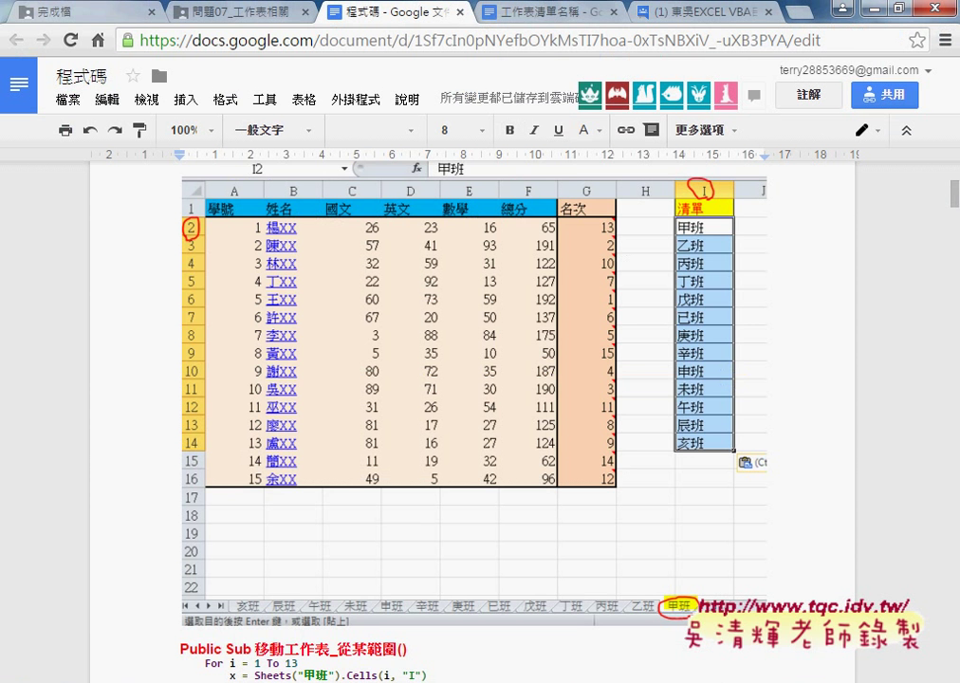
Scroll the notes and highlight the reference line's Sheets("甲班").Cells(i, "I") expression.
scroll(266, 523, "down", 3)
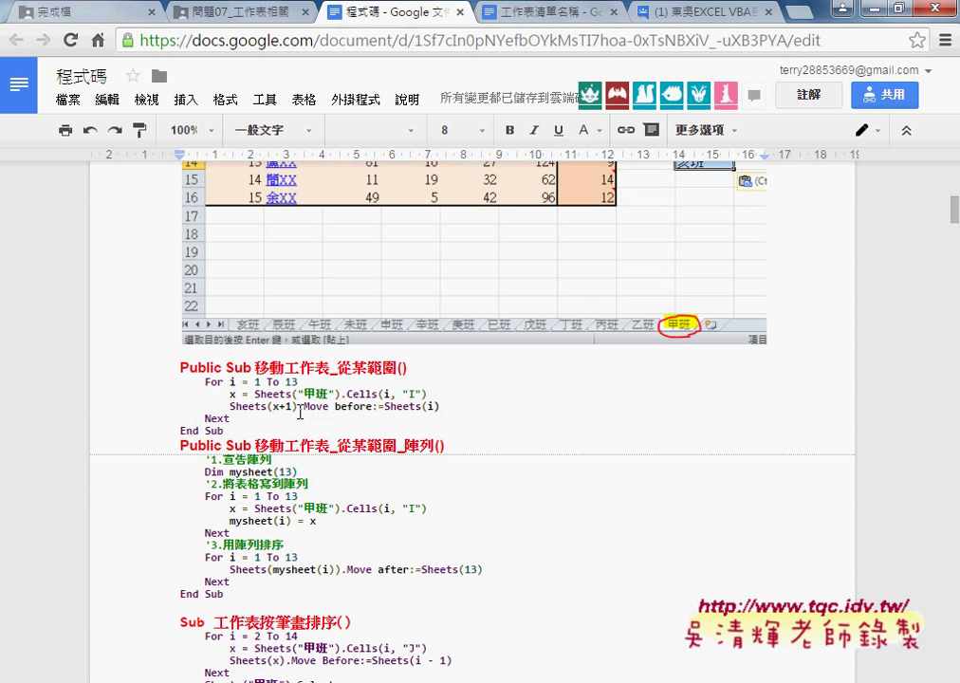
scroll(303, 406, "up", 1)
scroll(307, 400, "down", 1)
left_click_drag(428, 394, 254, 393)
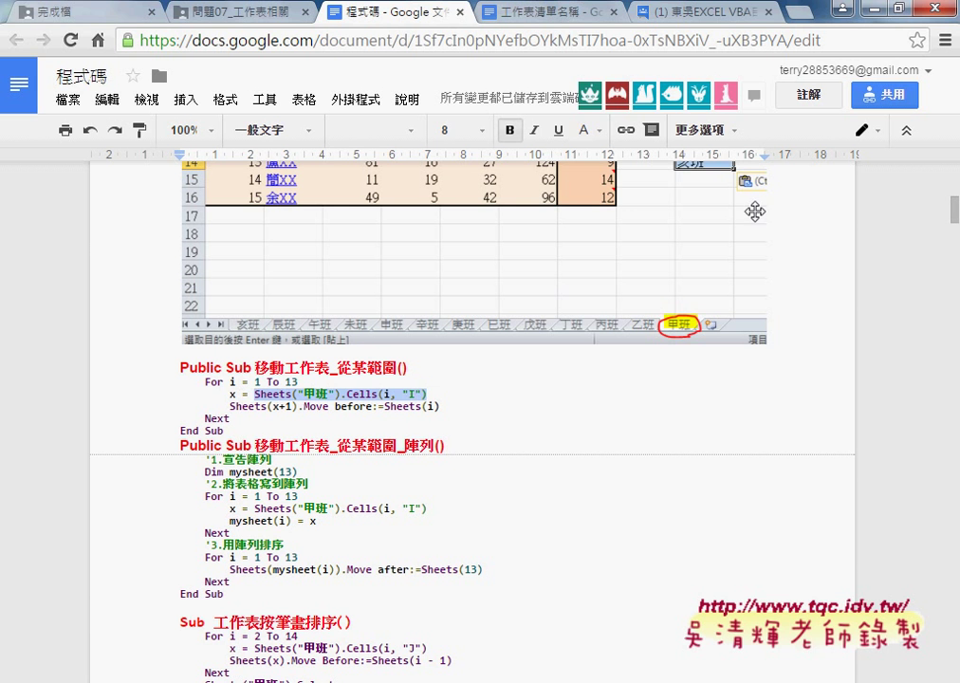
key("alt+Tab")
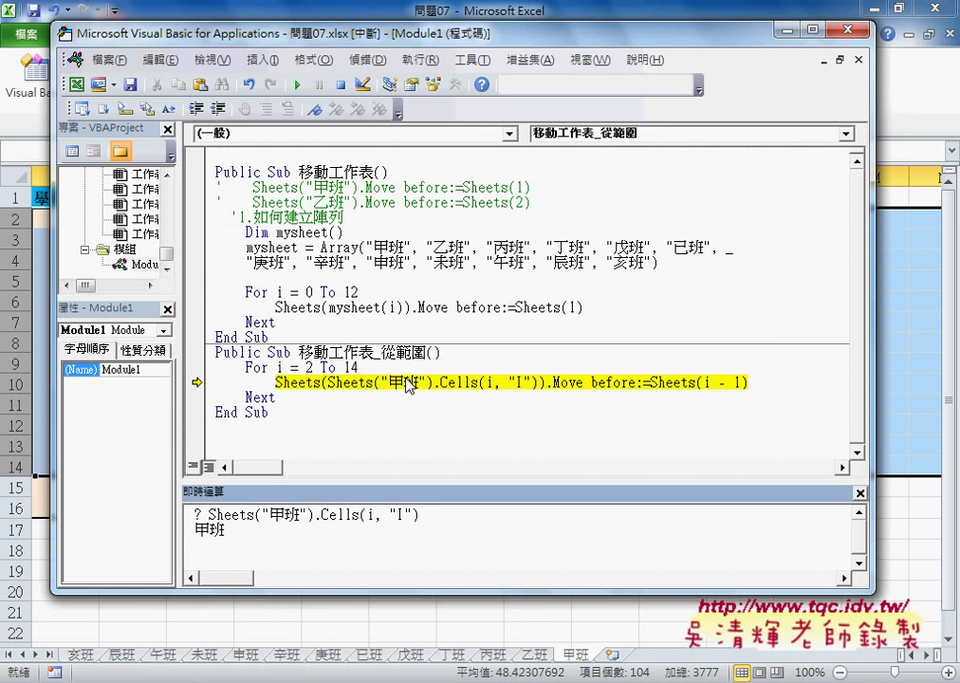
Add a line x = Sheets("甲班").Cells(i, "I") at the top of the loop.
left_click(409, 384)
left_click_drag(328, 383, 539, 382)
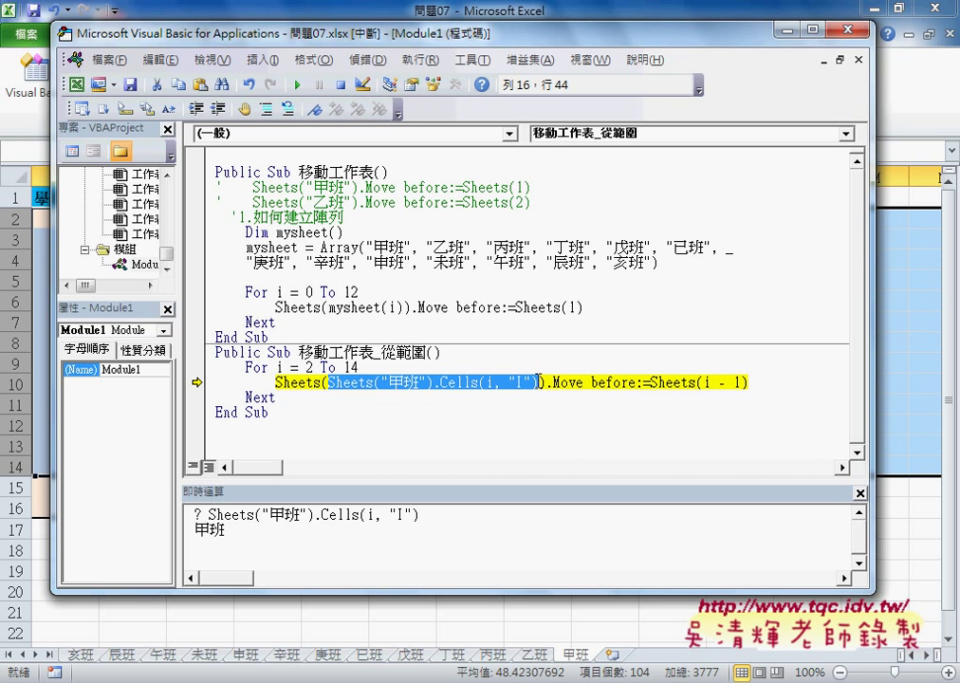
left_click(425, 372)
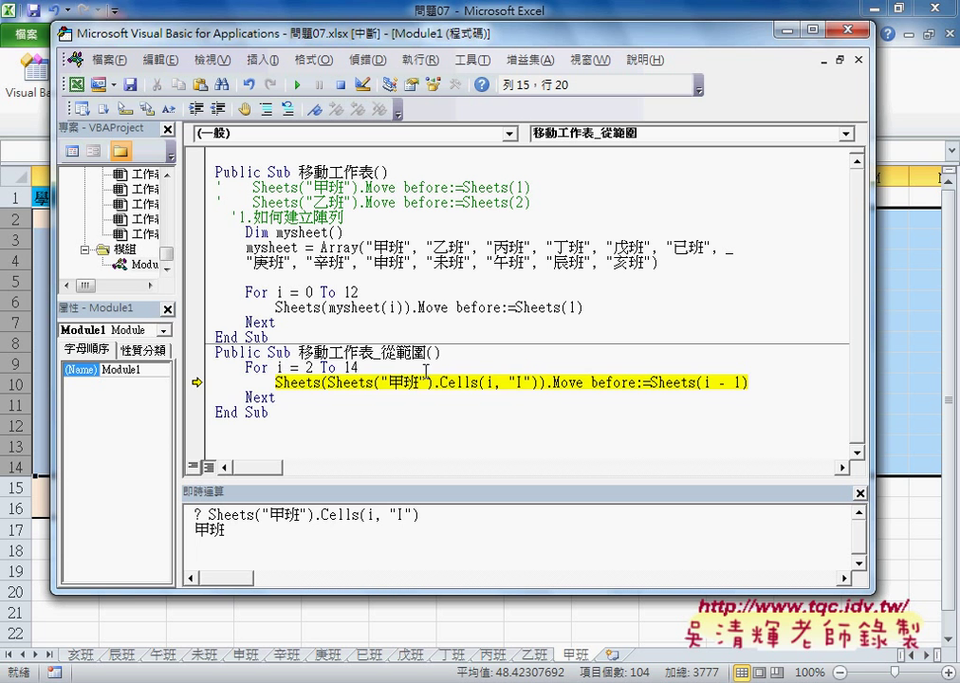
key("Return")
key("Tab")
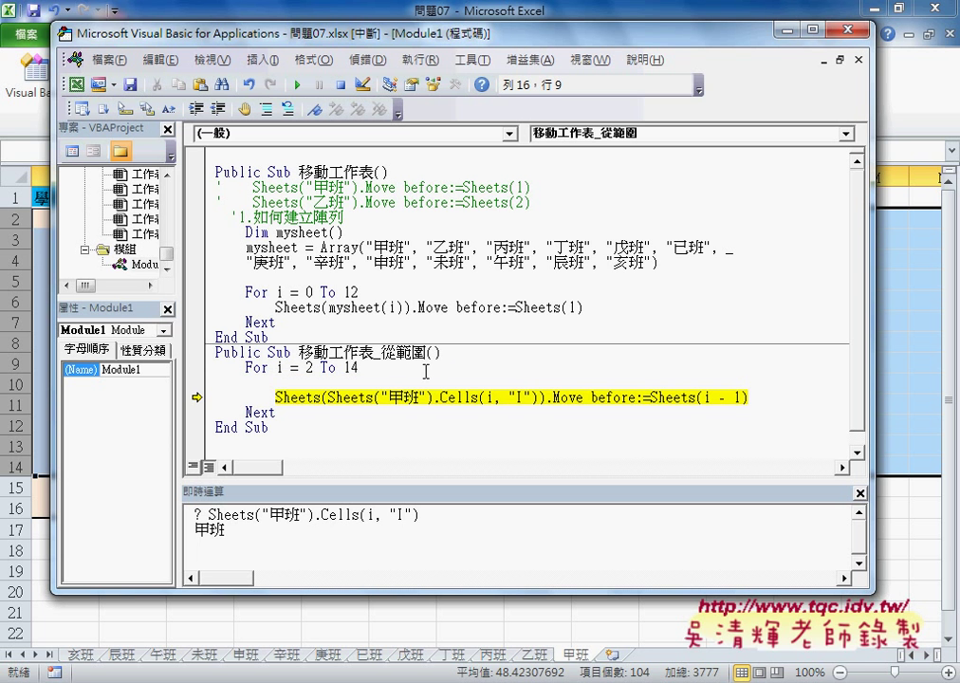
type("x")
type("=")
left_click(534, 392)
left_click(475, 422)
left_click_drag(328, 397, 537, 399)
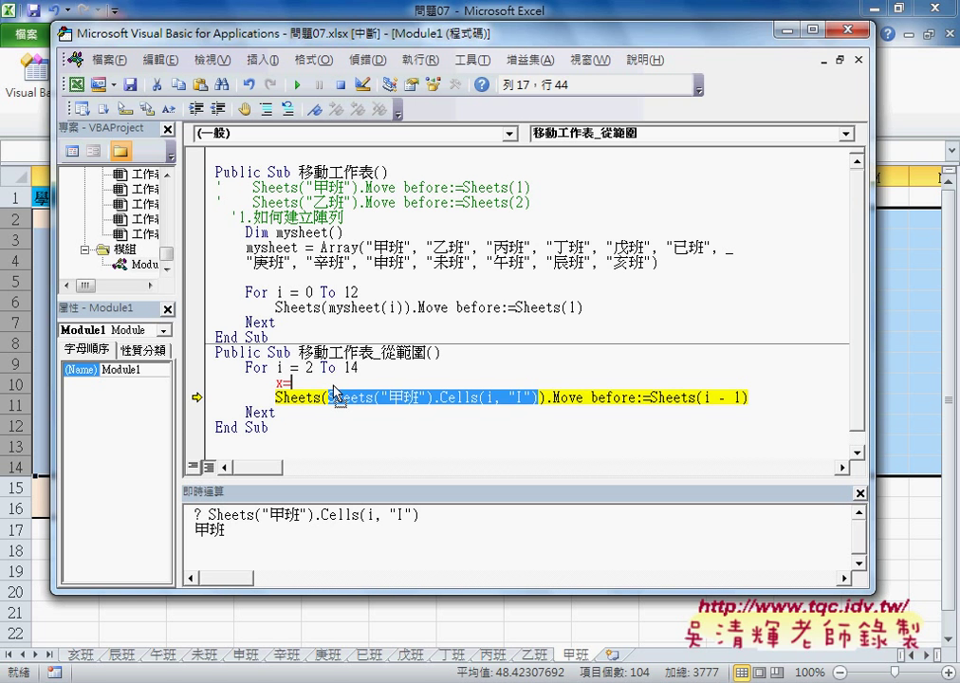
left_click_drag(331, 397, 290, 382)
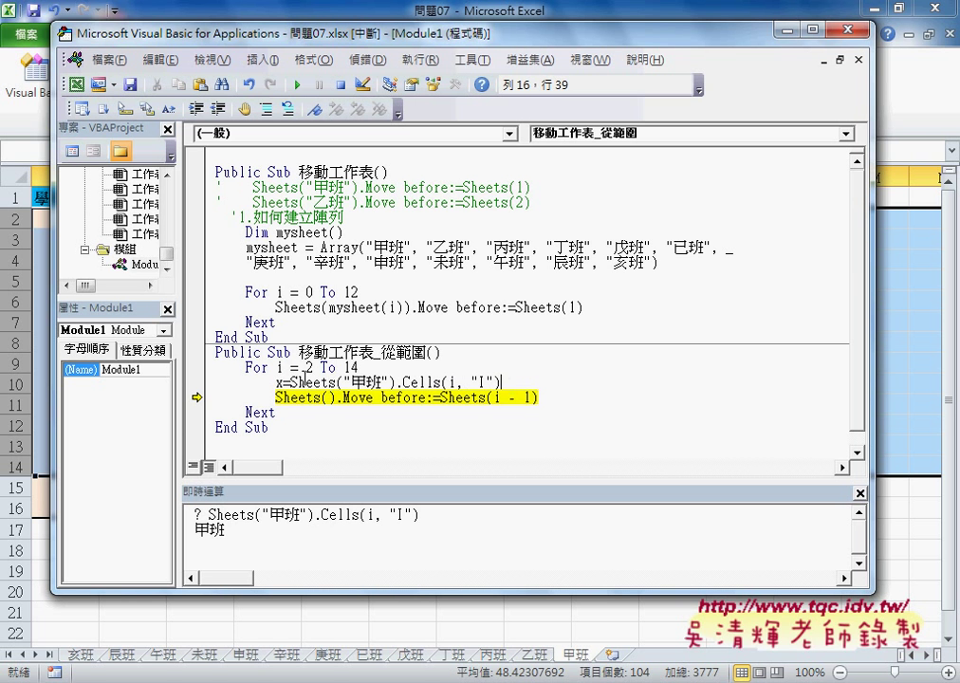
Change the move line to Sheets(x).Move before:=Sheets(i - 1).
double_click(280, 381)
left_click(285, 383)
double_click(285, 381)
left_click(328, 396)
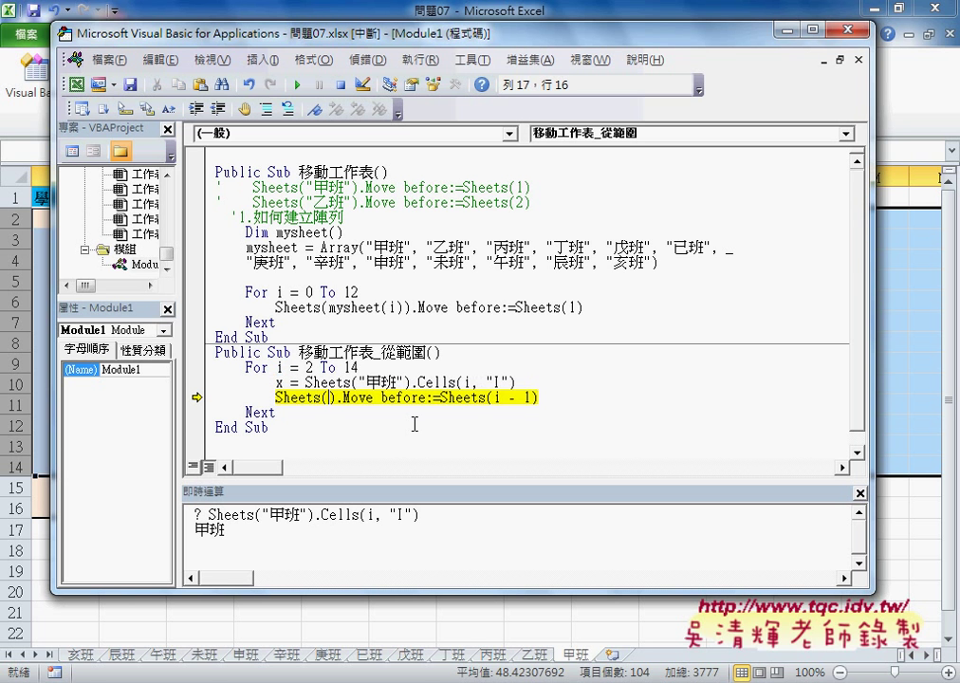
type("x")
left_click(415, 424)
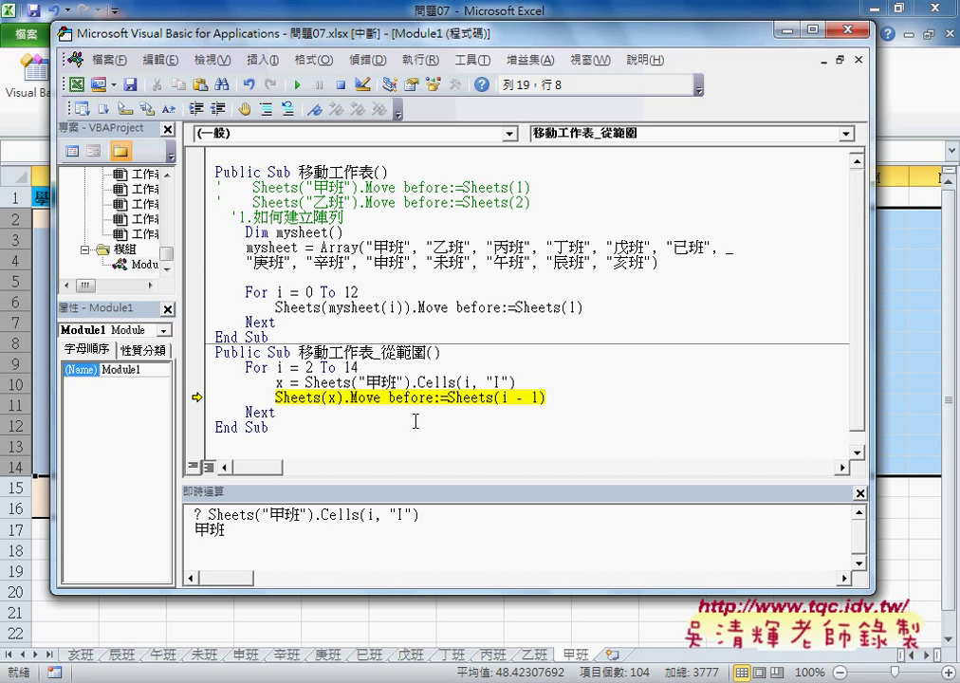
mouse_move(197, 397)
left_mouse_down()
mouse_move(197, 383)
mouse_move(197, 397)
left_mouse_up()
Step through the loop with F8 as 甲班, 乙班, 丙班, 丁班 move forward, then finish the run.
left_click_drag(874, 306, 551, 361)
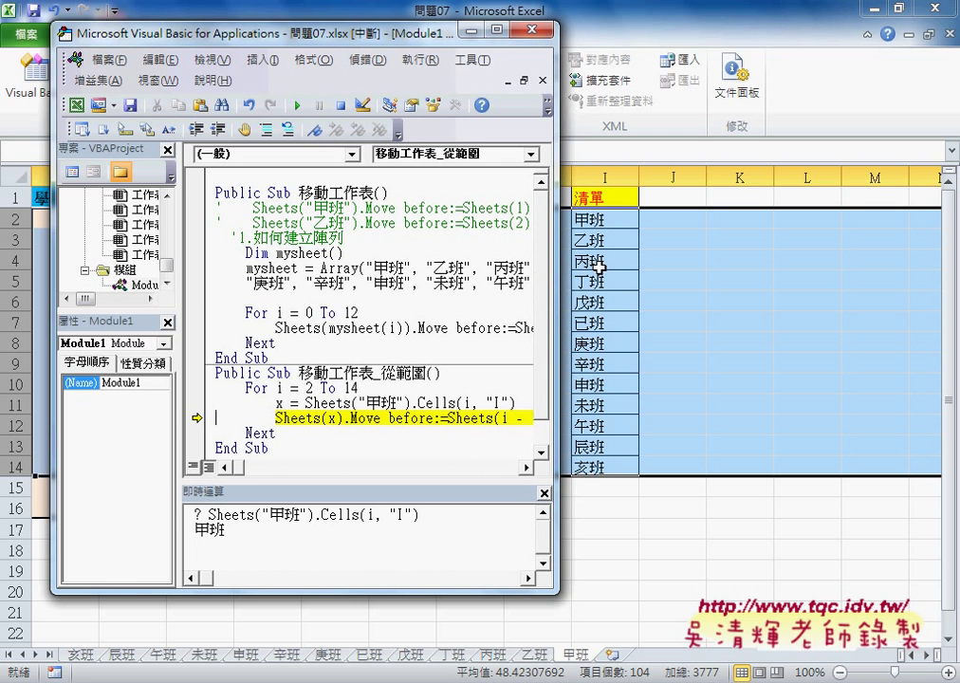
mouse_move(279, 402)
key("F8")
key("F8")
key("F8")
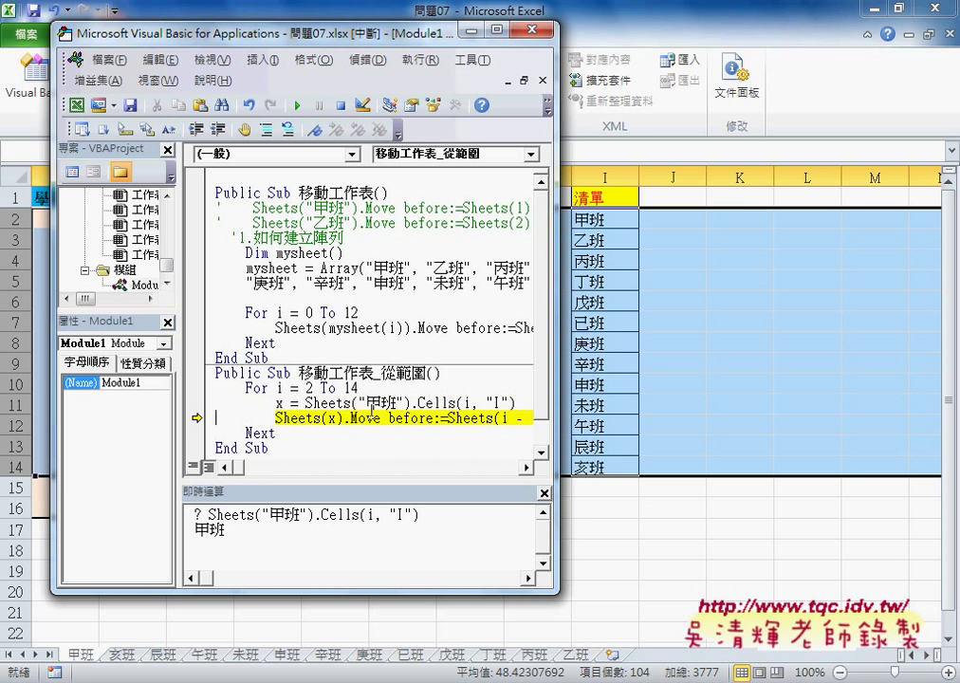
key("F8")
key("F8")
key("F8")
key("F8")
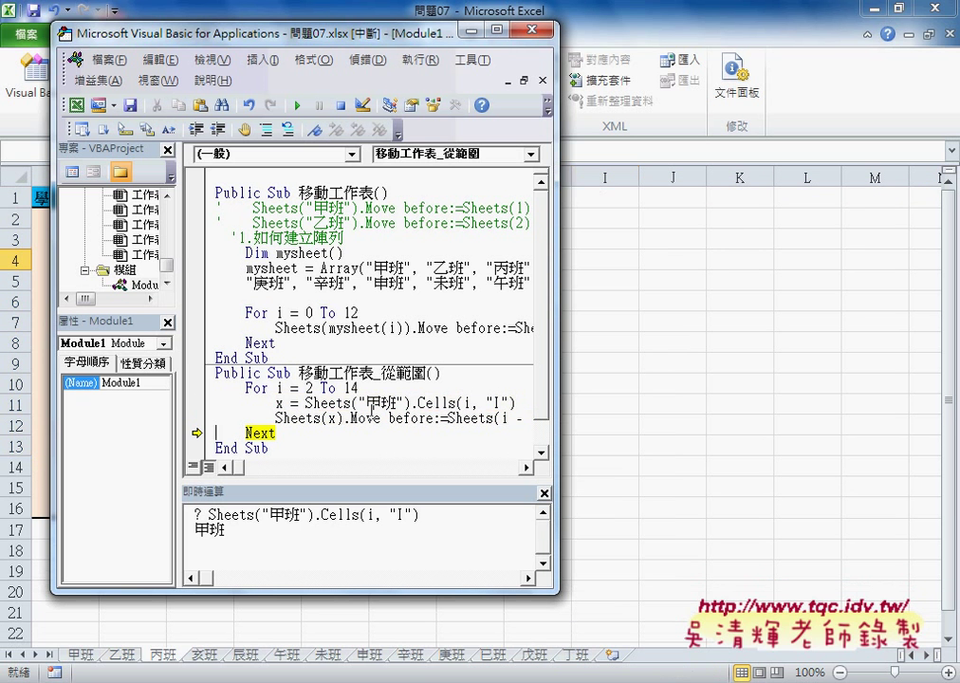
key("F8")
key("F8")
key("F8")
key("F8")
key("F8")
key("F8")
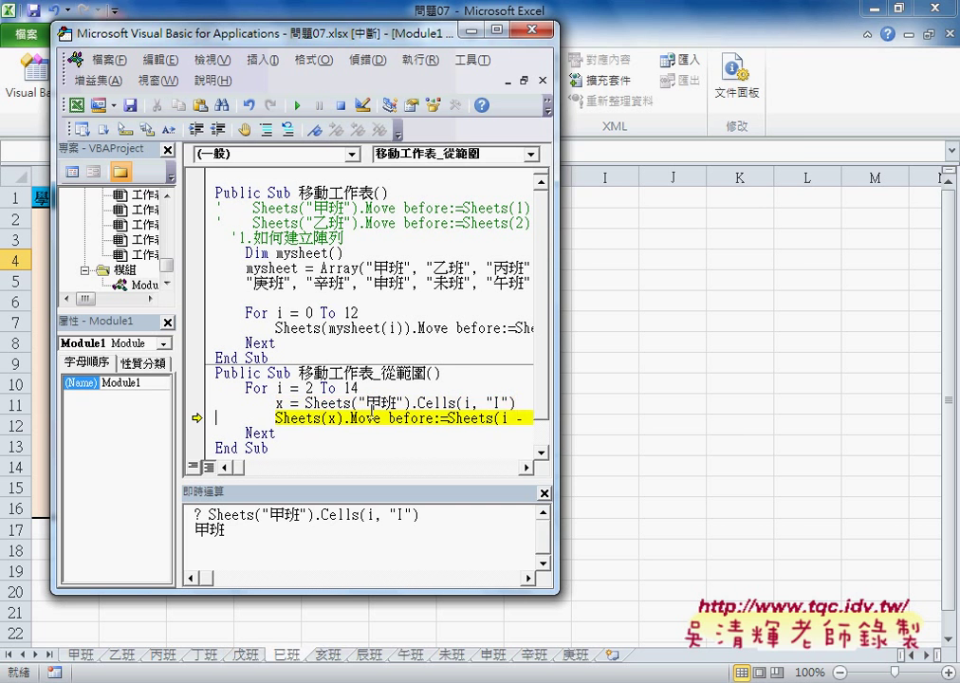
key("F8")
key("F8")
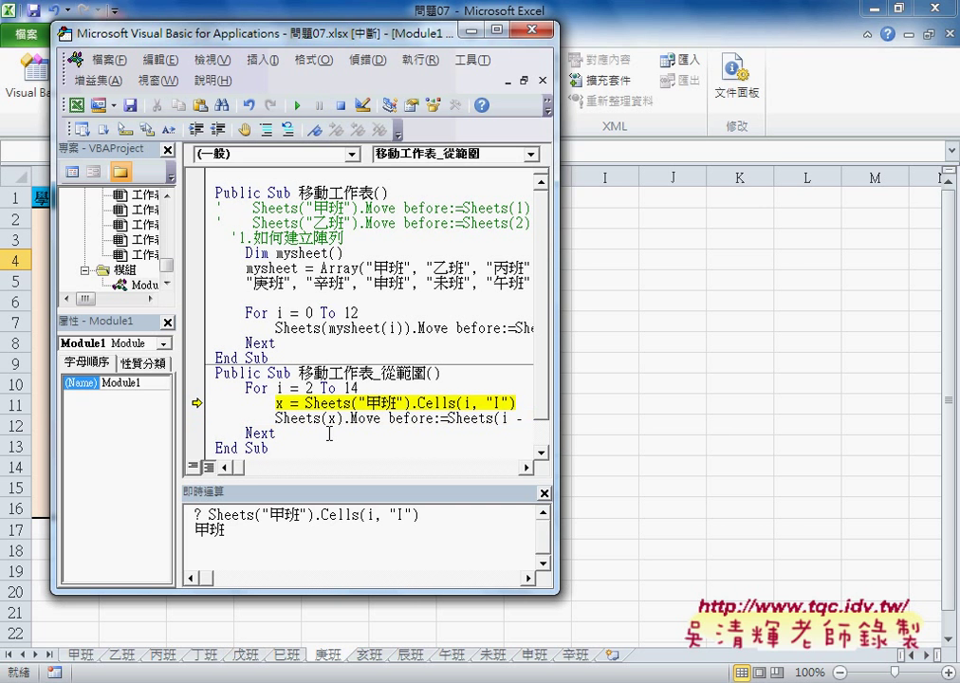
left_click_drag(558, 429, 787, 430)
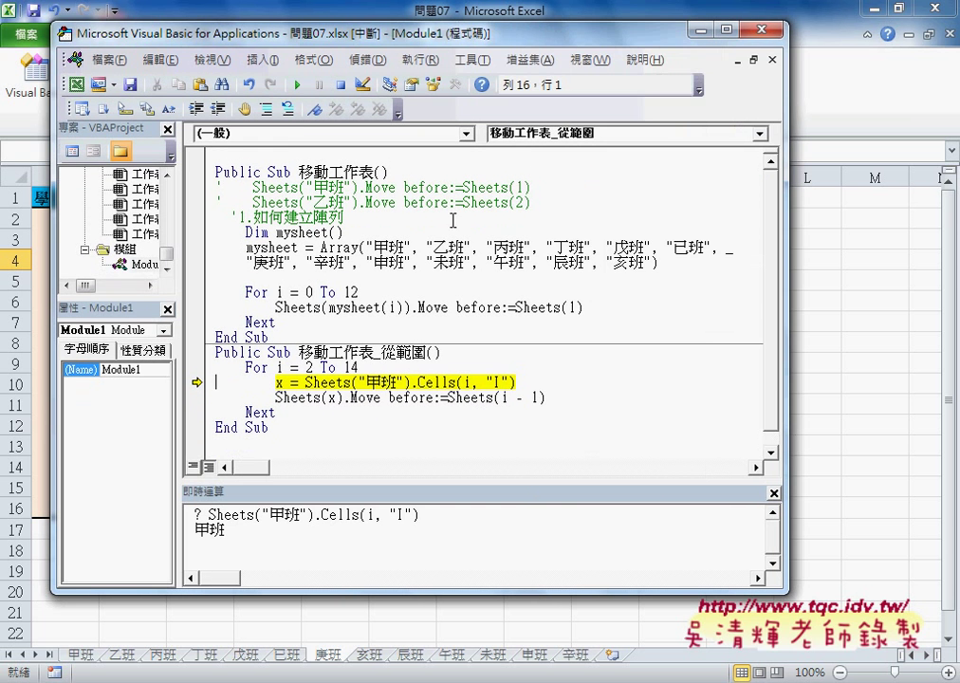
left_click(291, 83)
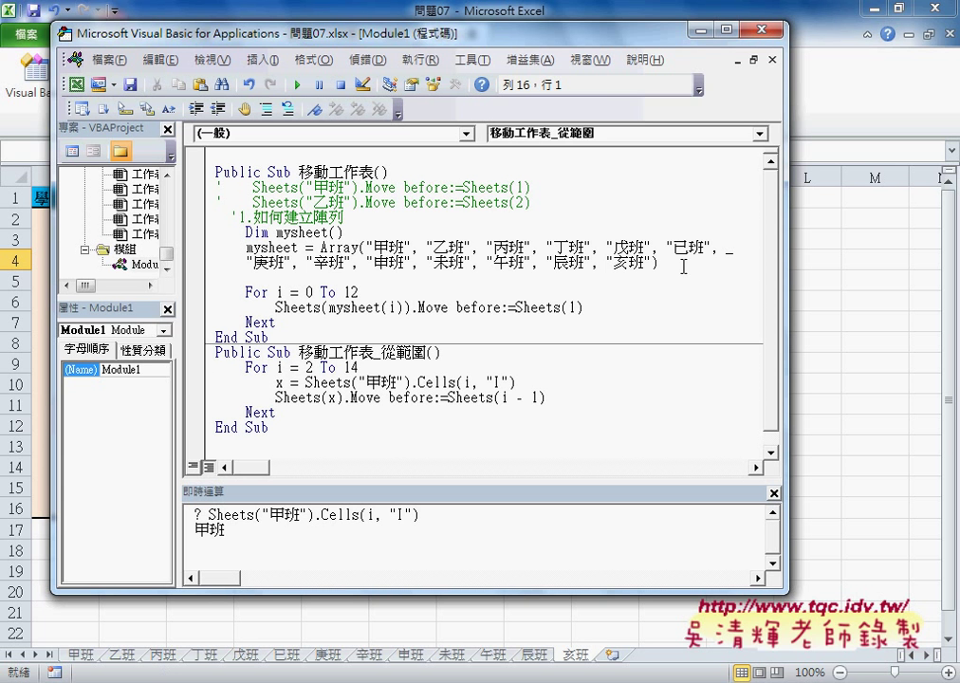
Change the move target from Sheets(i - 1) to Sheets(1) and rerun, reversing the tabs with 亥班 first.
double_click(572, 307)
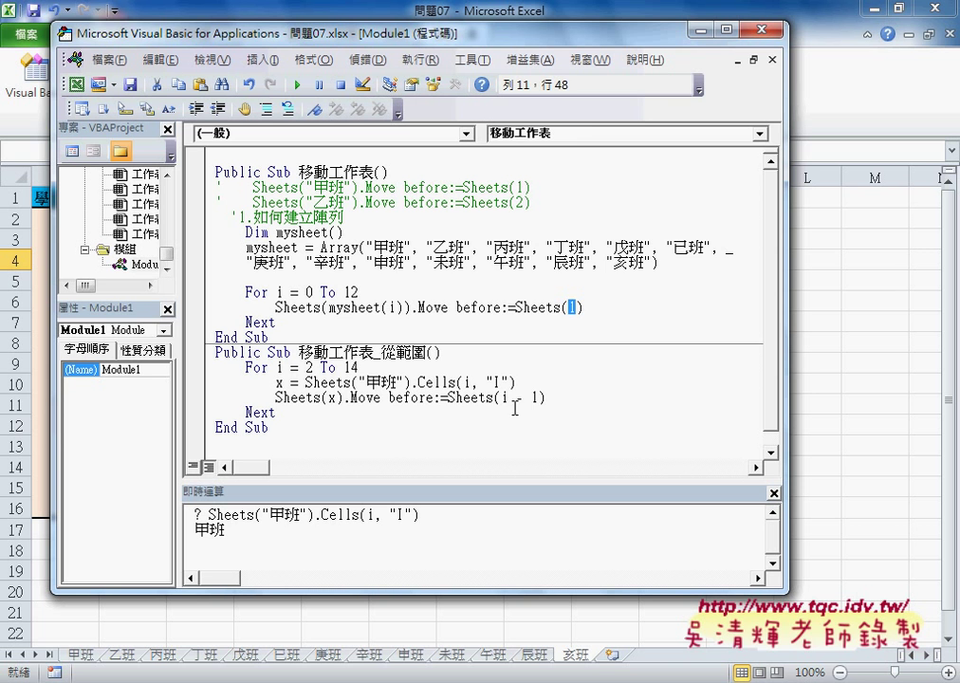
left_click_drag(501, 397, 539, 397)
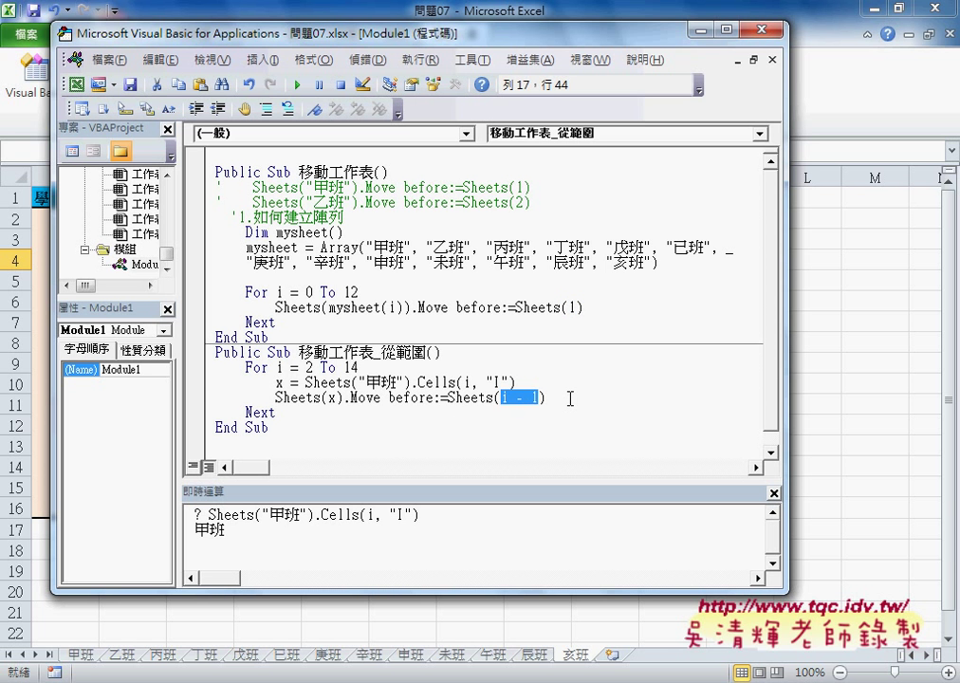
type("1")
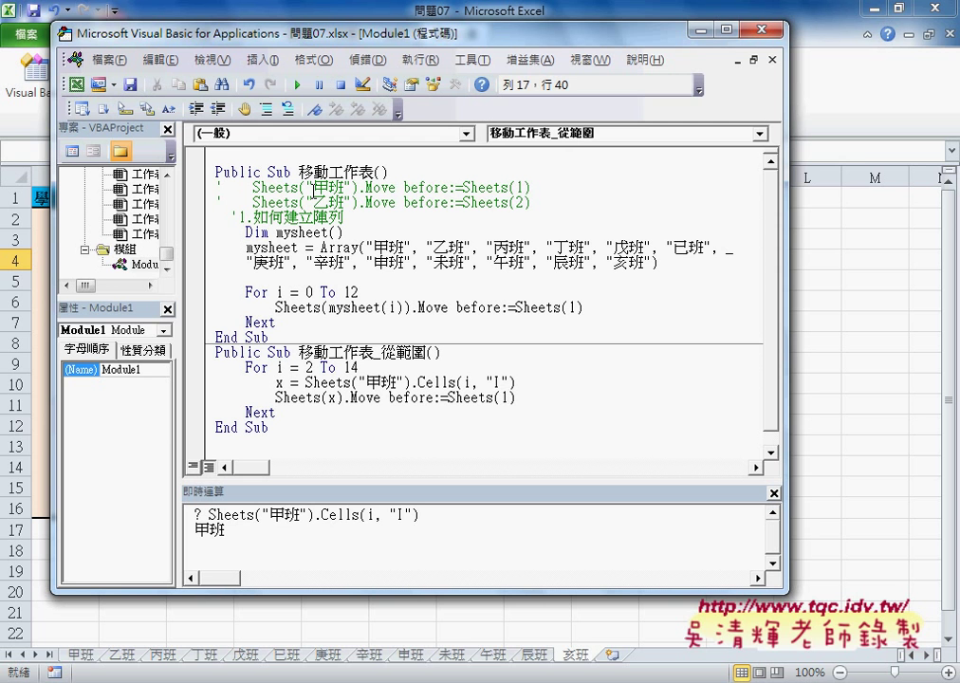
left_click(297, 85)
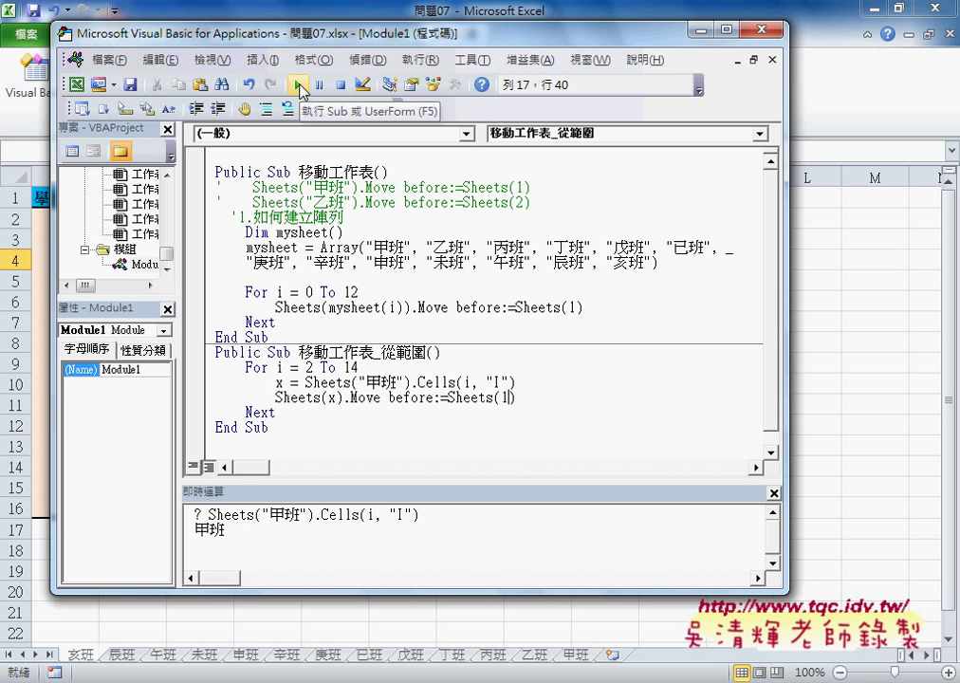
key("Left")
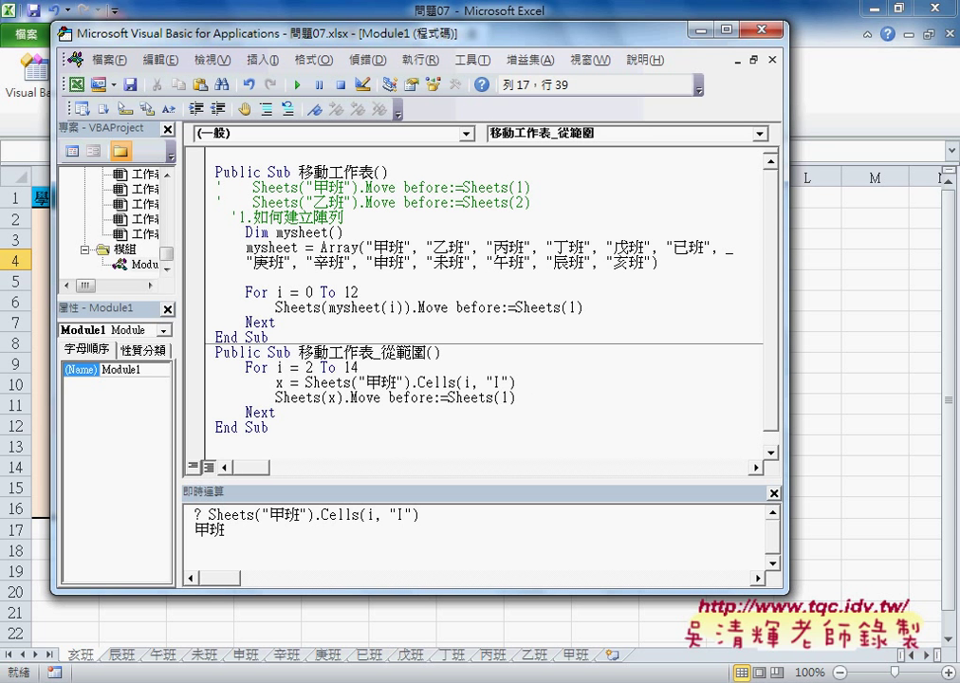
In the 程式碼 notes, make the loop For i = 2 To 14 and the move target Sheets(i+1).
left_click(256, 479)
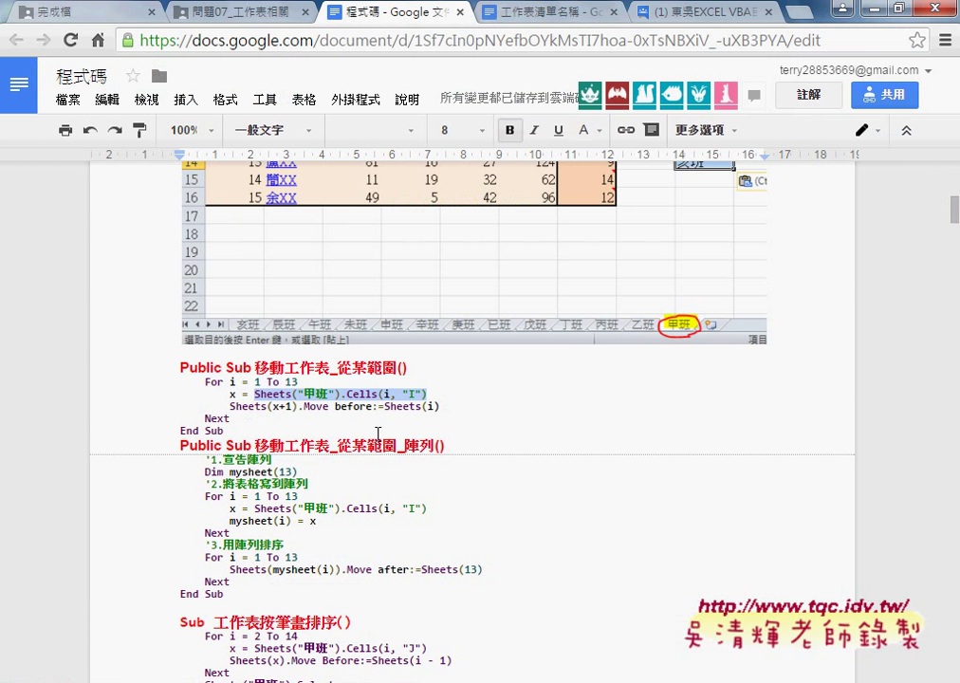
left_click_drag(252, 381, 262, 382)
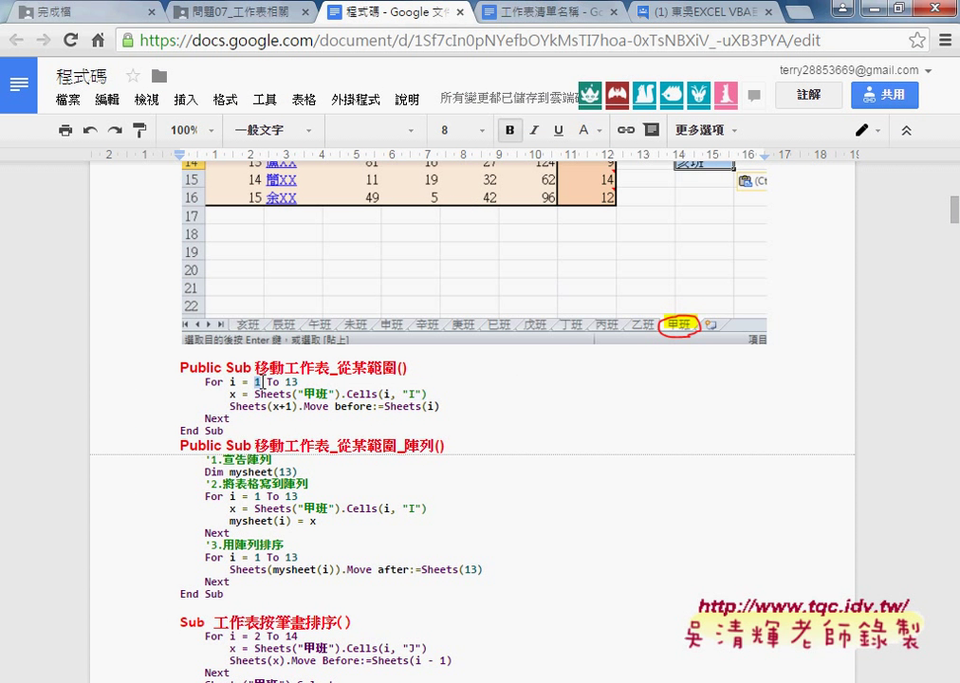
type("2")
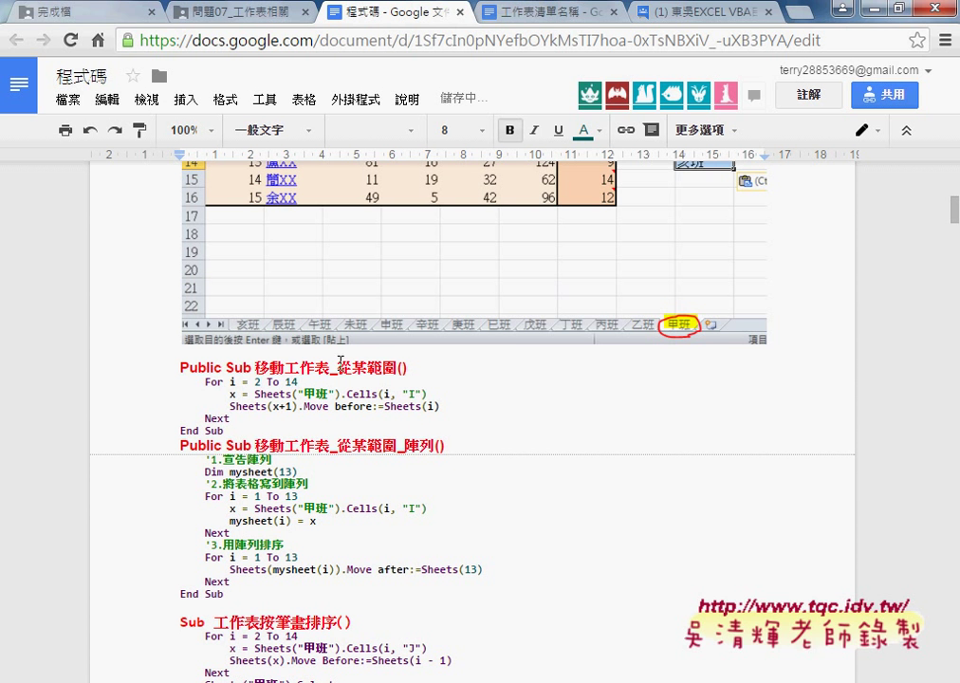
left_click(440, 405)
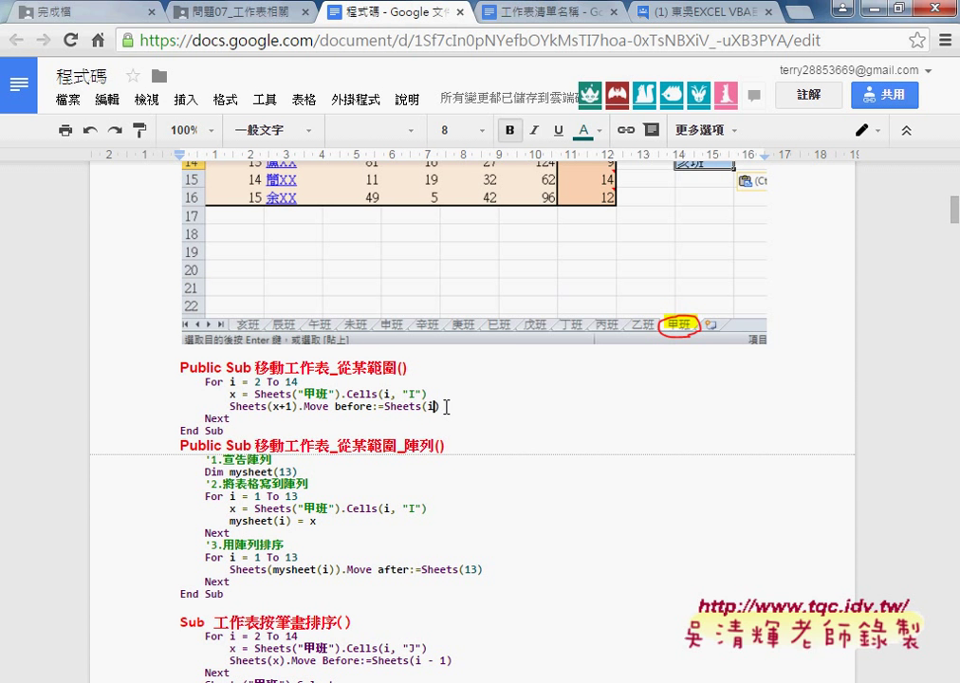
type("+1")
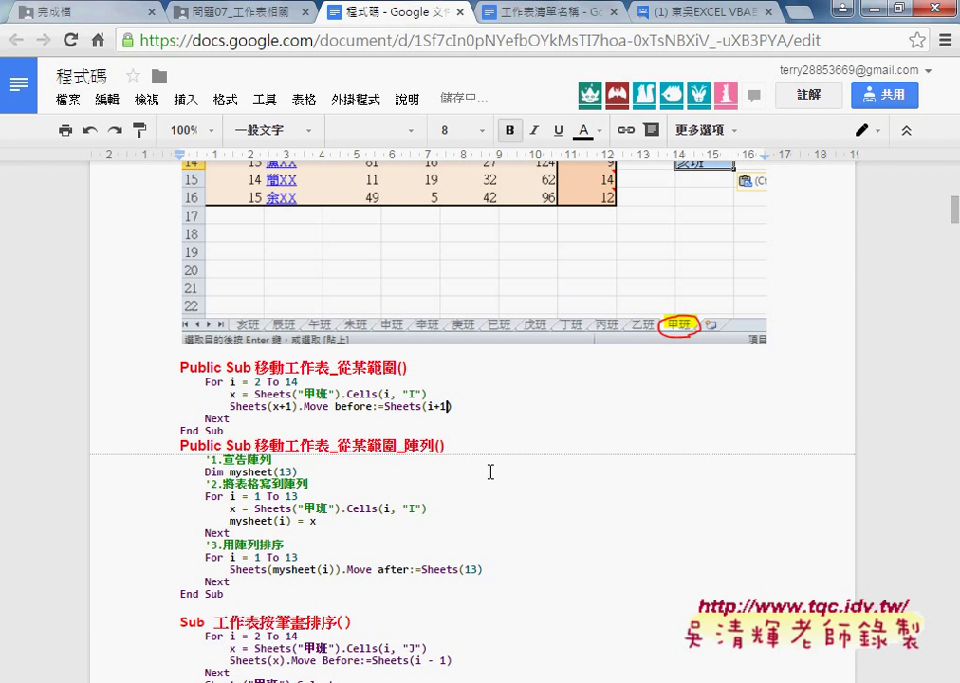
left_click(496, 470)
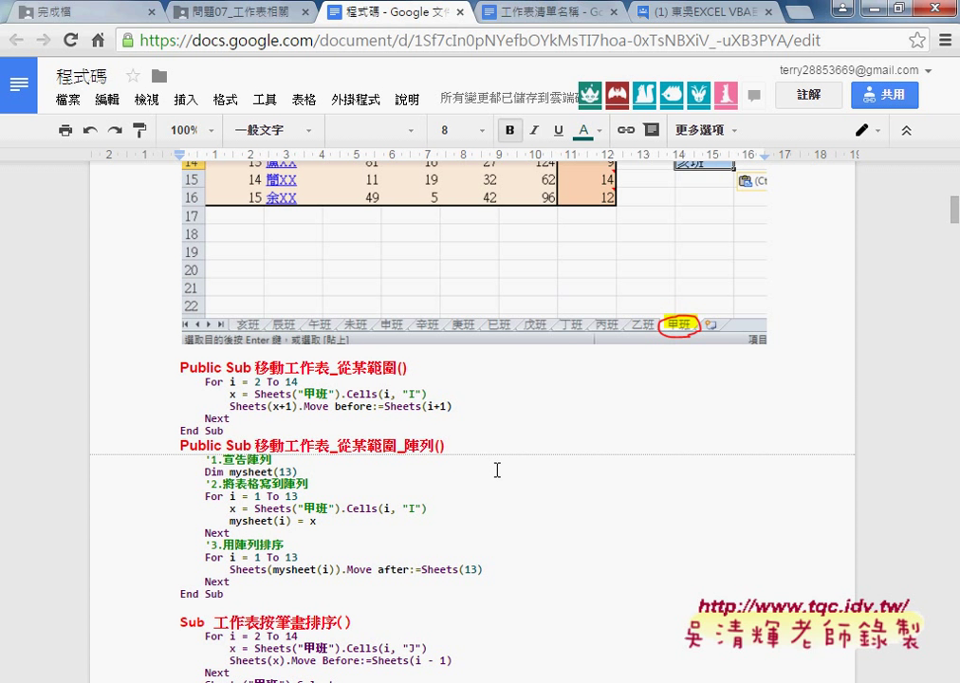